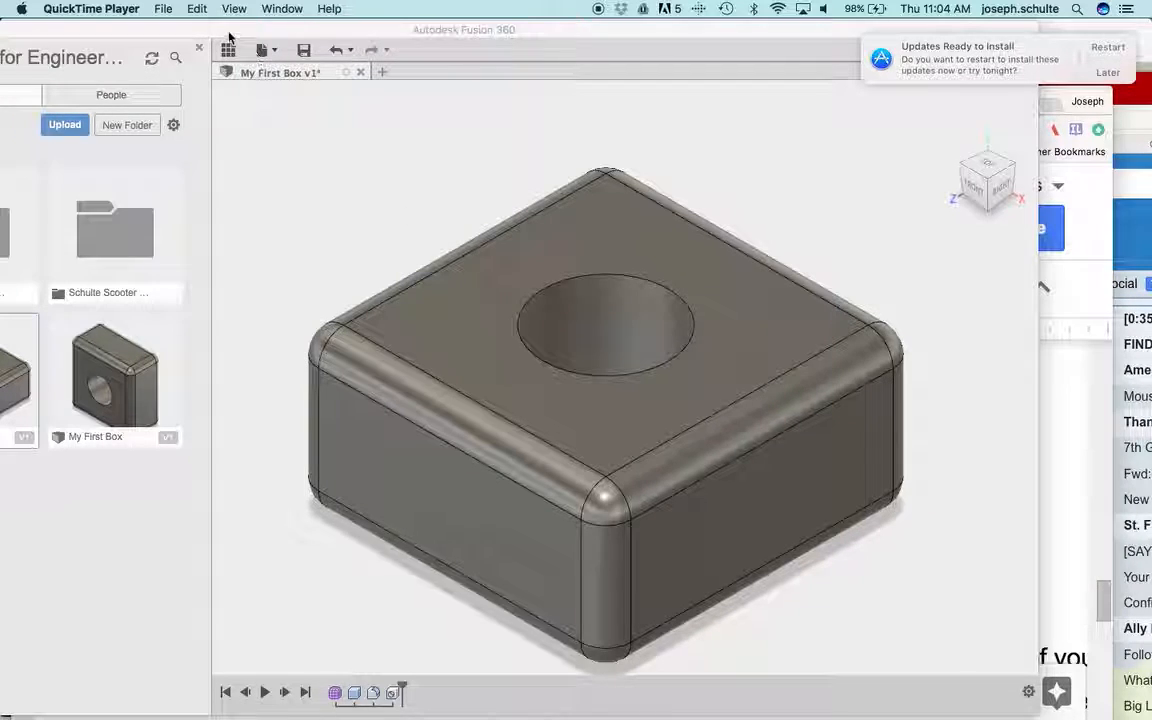
Step: Start a new drawing from the My First Box design, saving the design with the version description "User Saved"
drag(228, 36, 339, 36)
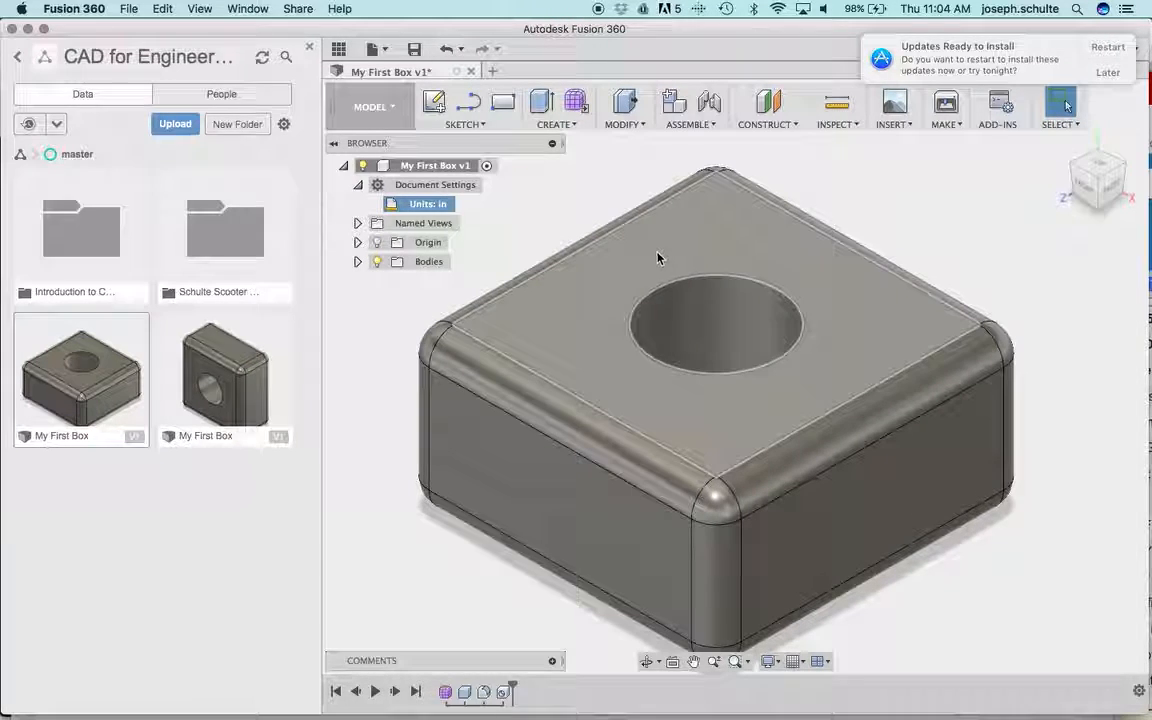
click(377, 52)
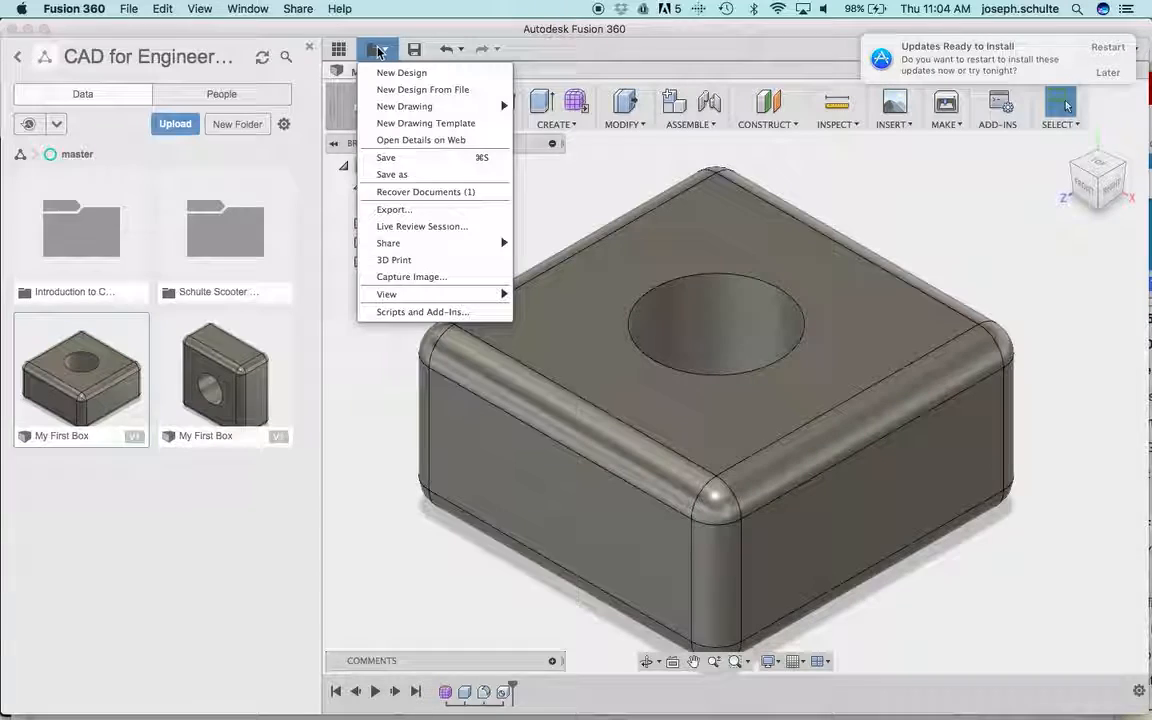
mouse_move(398, 111)
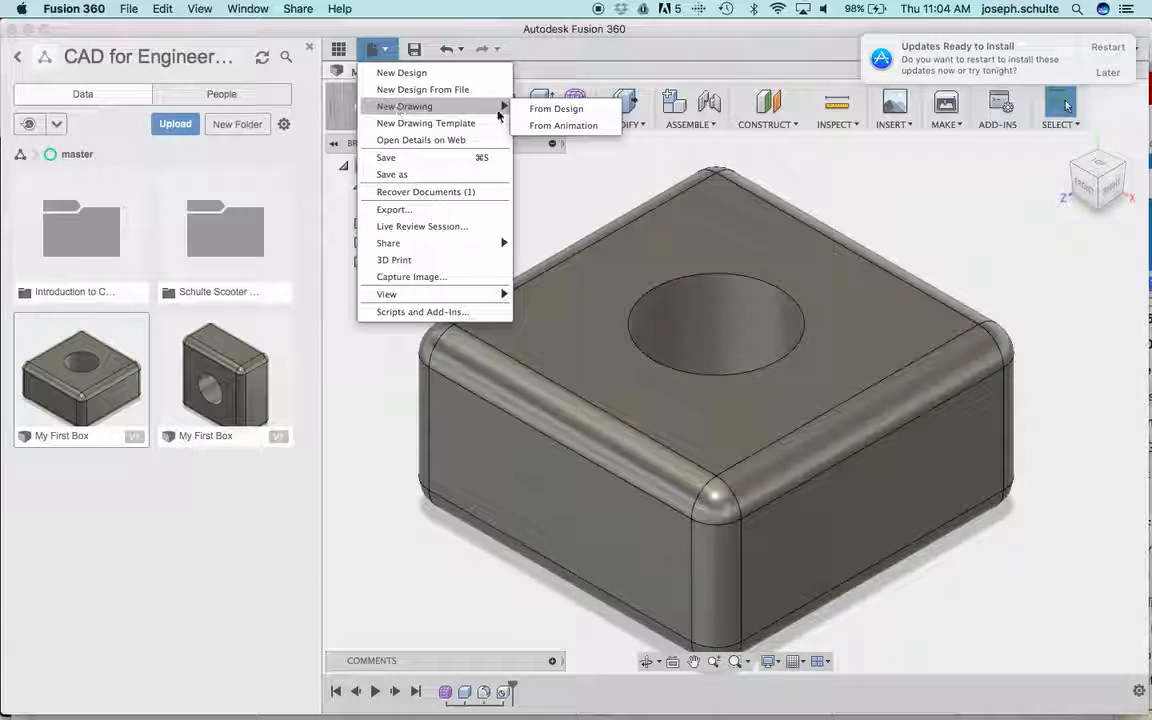
click(534, 112)
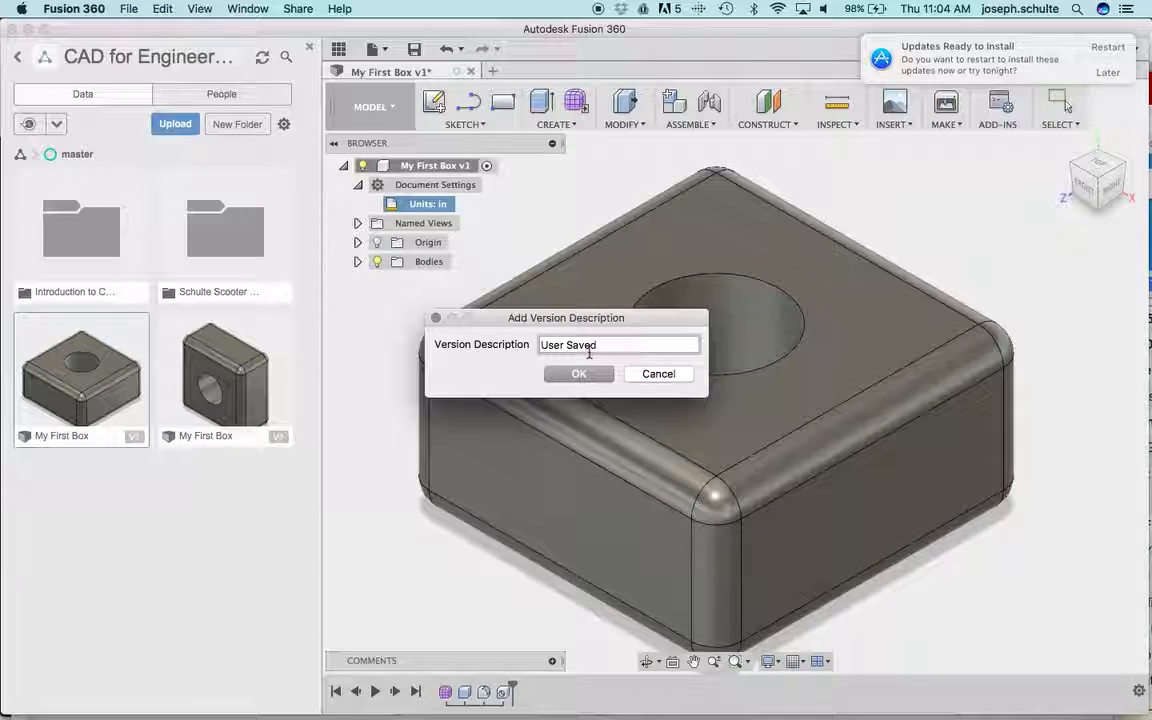
click(593, 374)
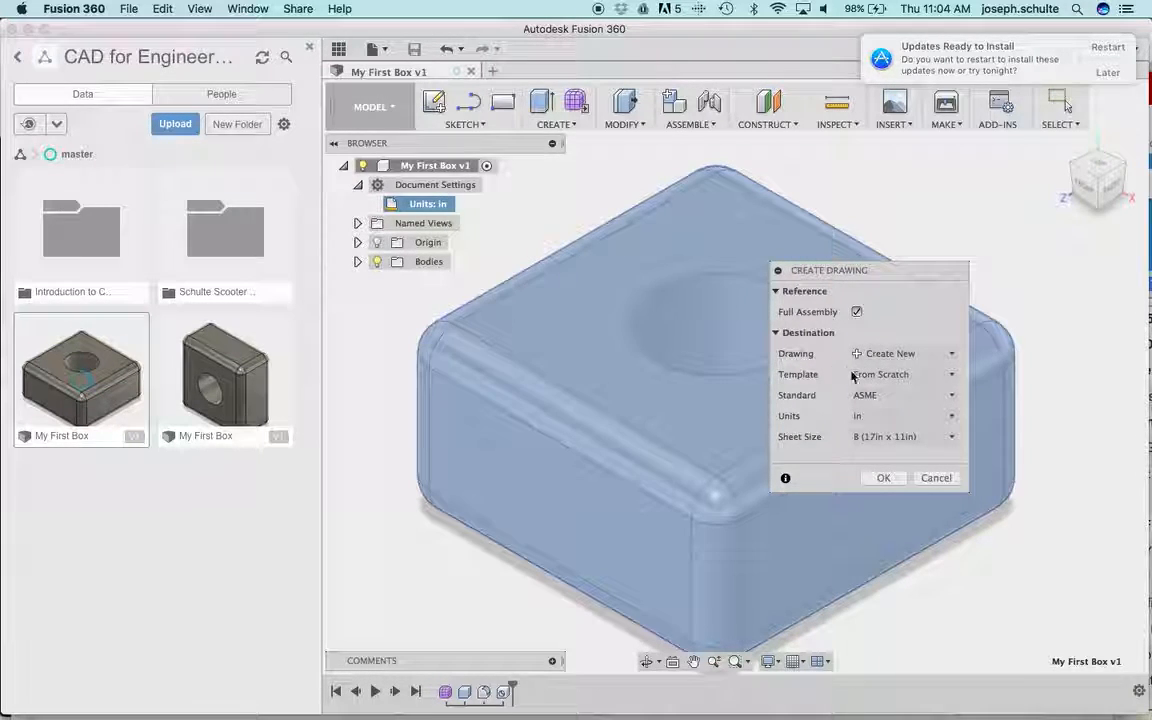
Step: Create the drawing with the ASME standard, inch units and sheet size A (11in x 8.5in)
click(900, 395)
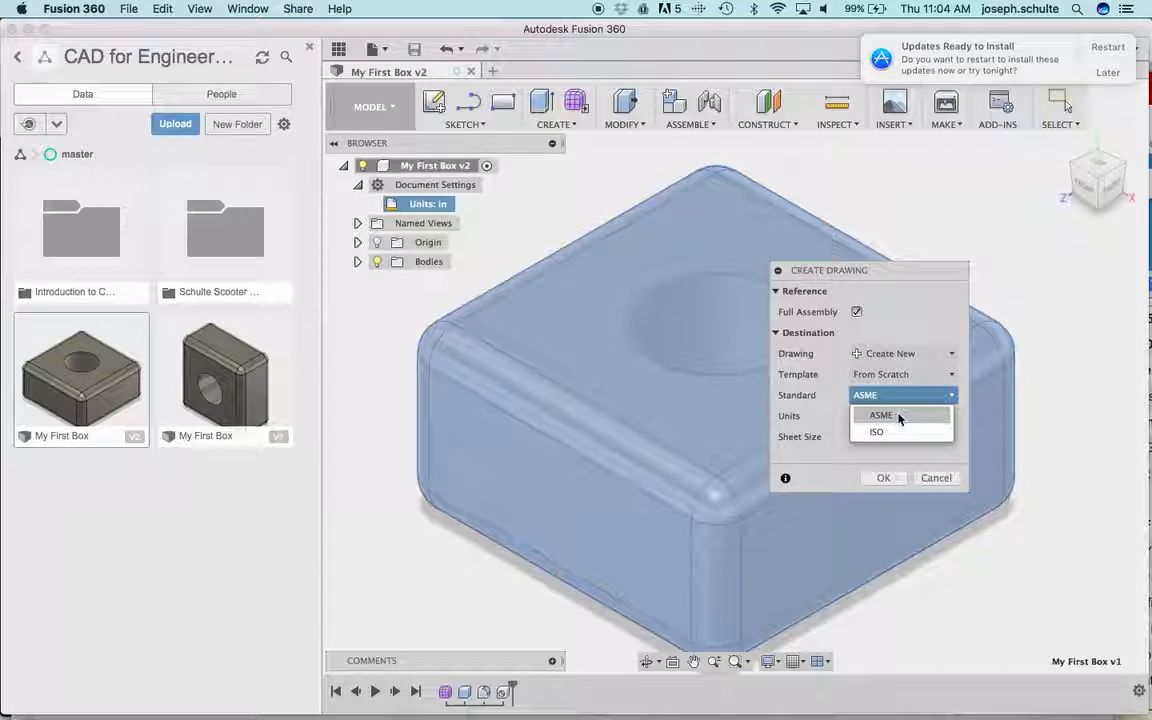
click(899, 415)
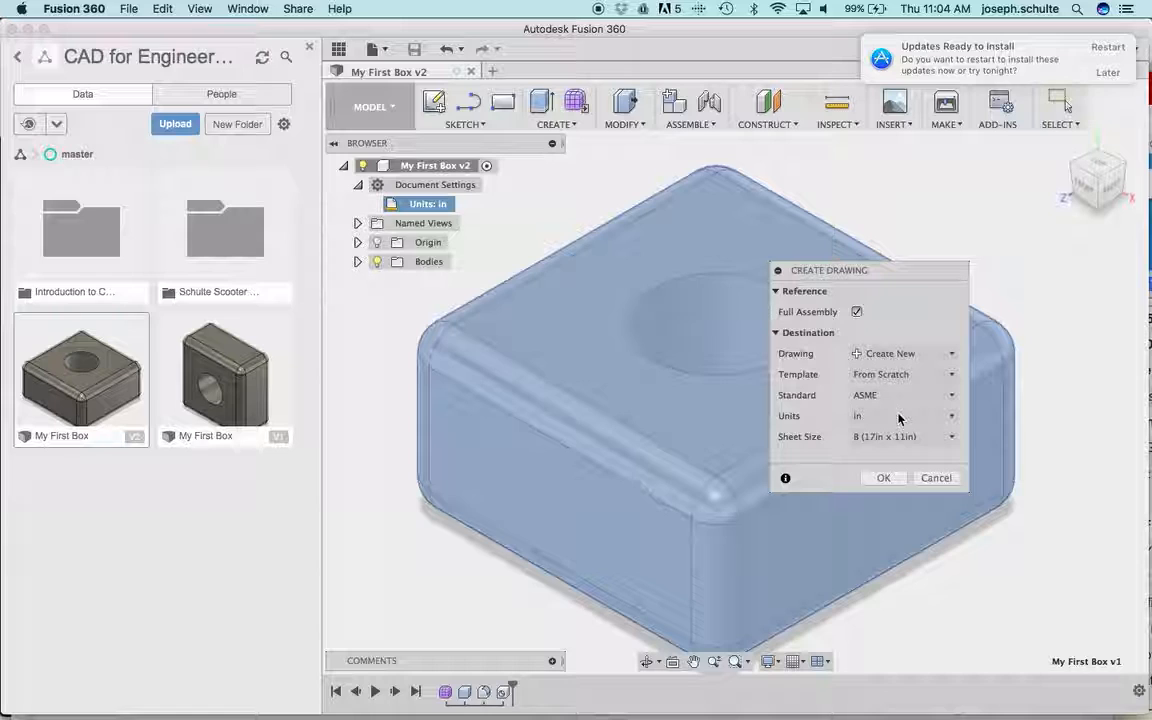
click(891, 416)
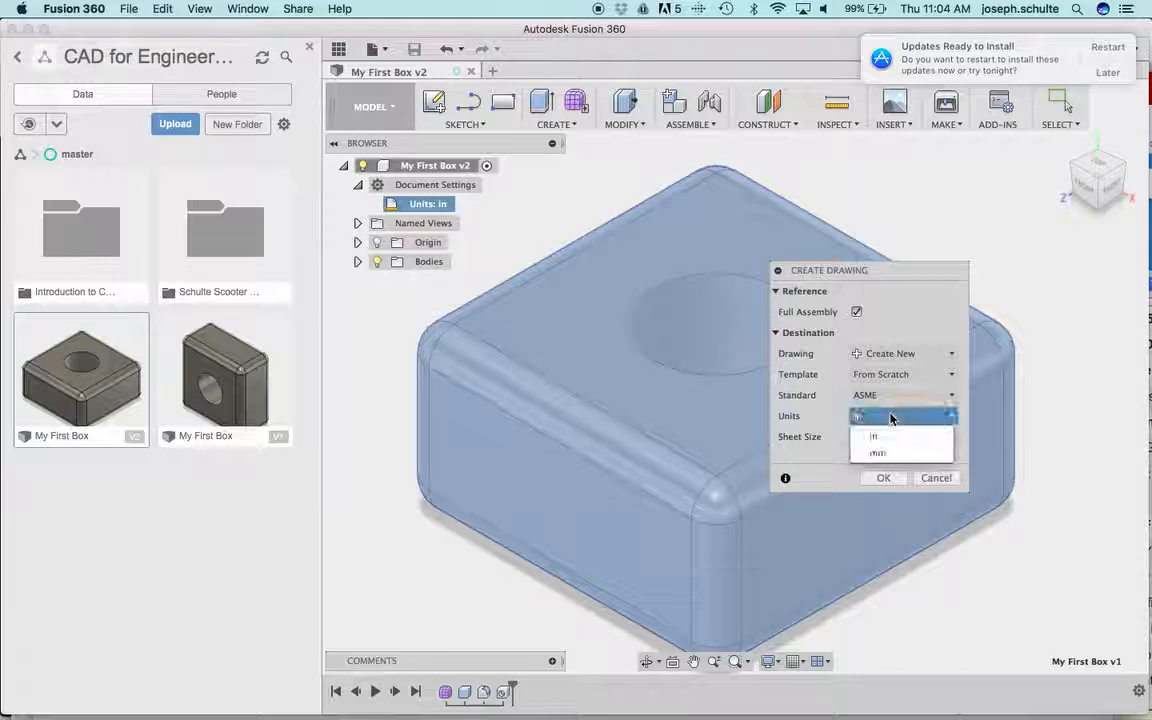
click(893, 437)
click(893, 437)
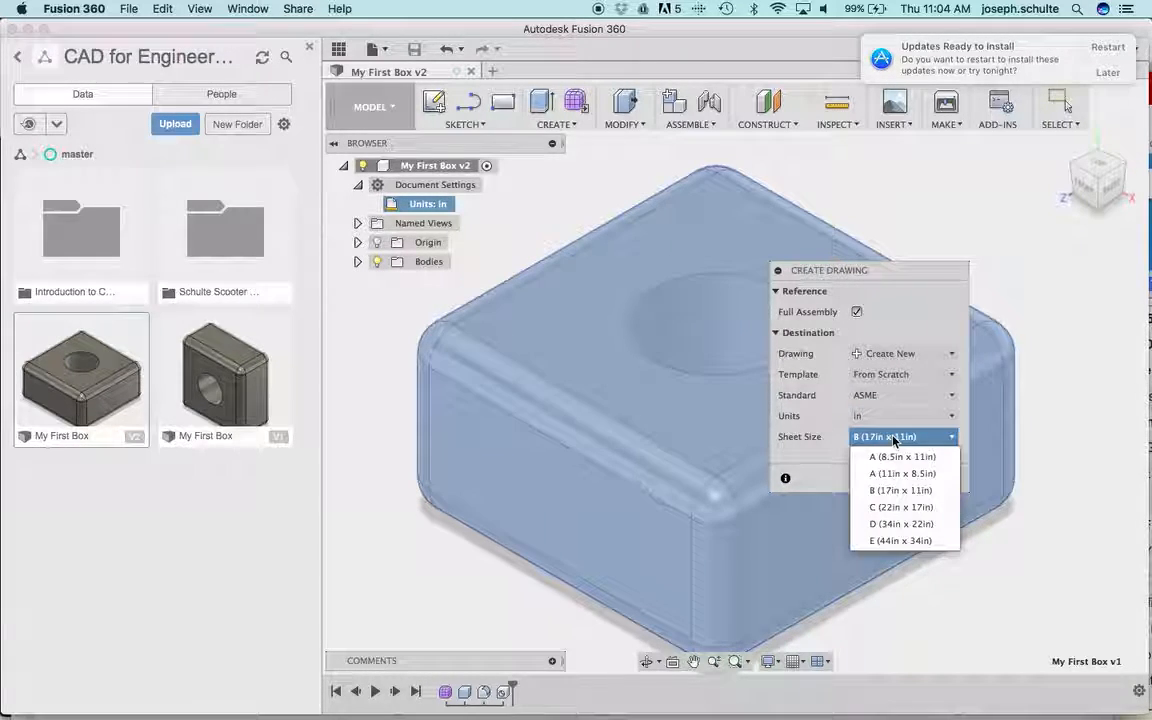
click(926, 475)
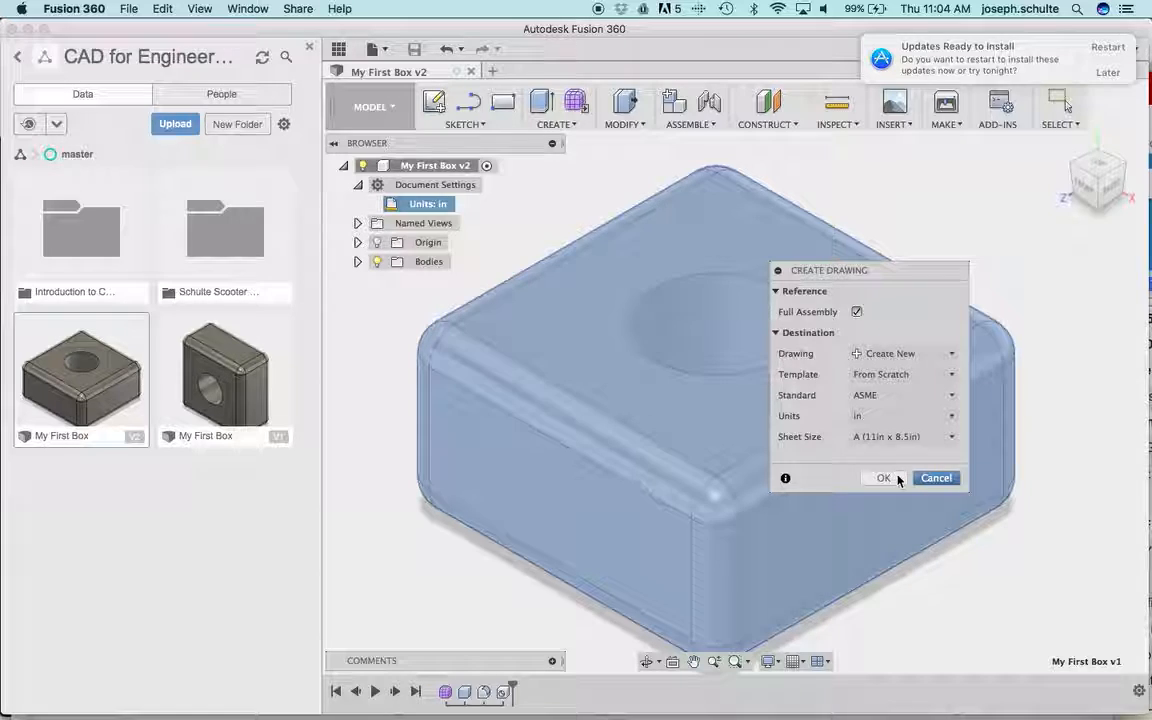
click(898, 480)
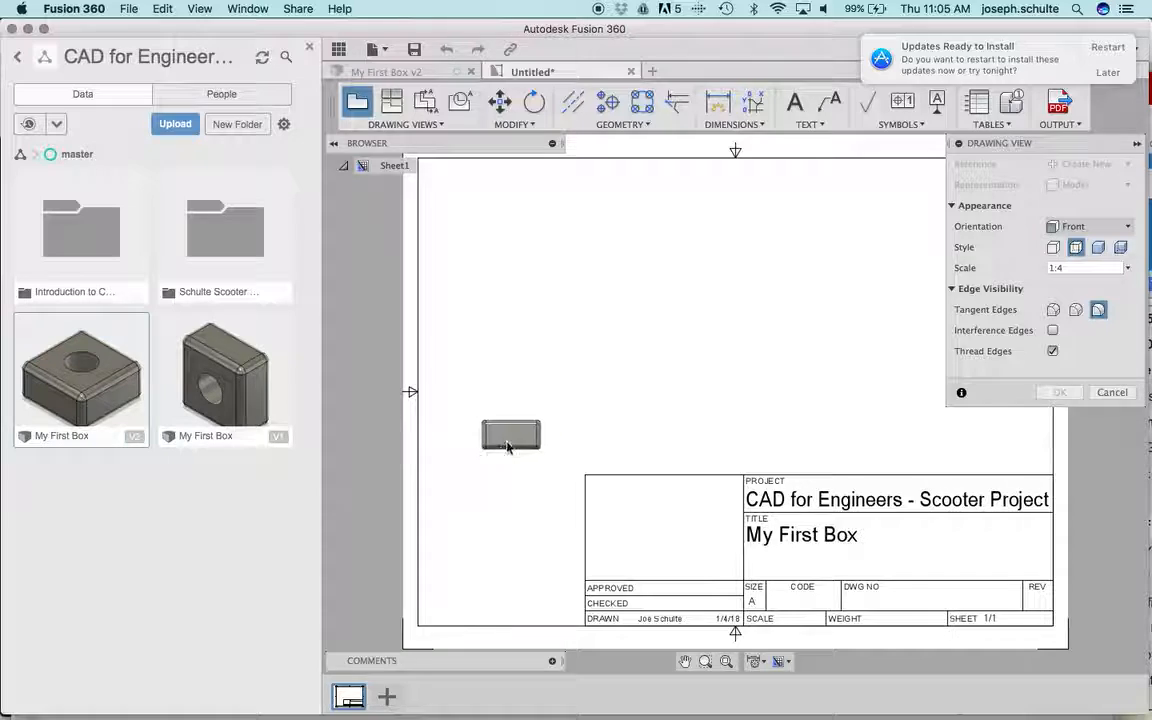
Step: Set the base view's orientation to TOP and its scale to 1:2
click(1106, 231)
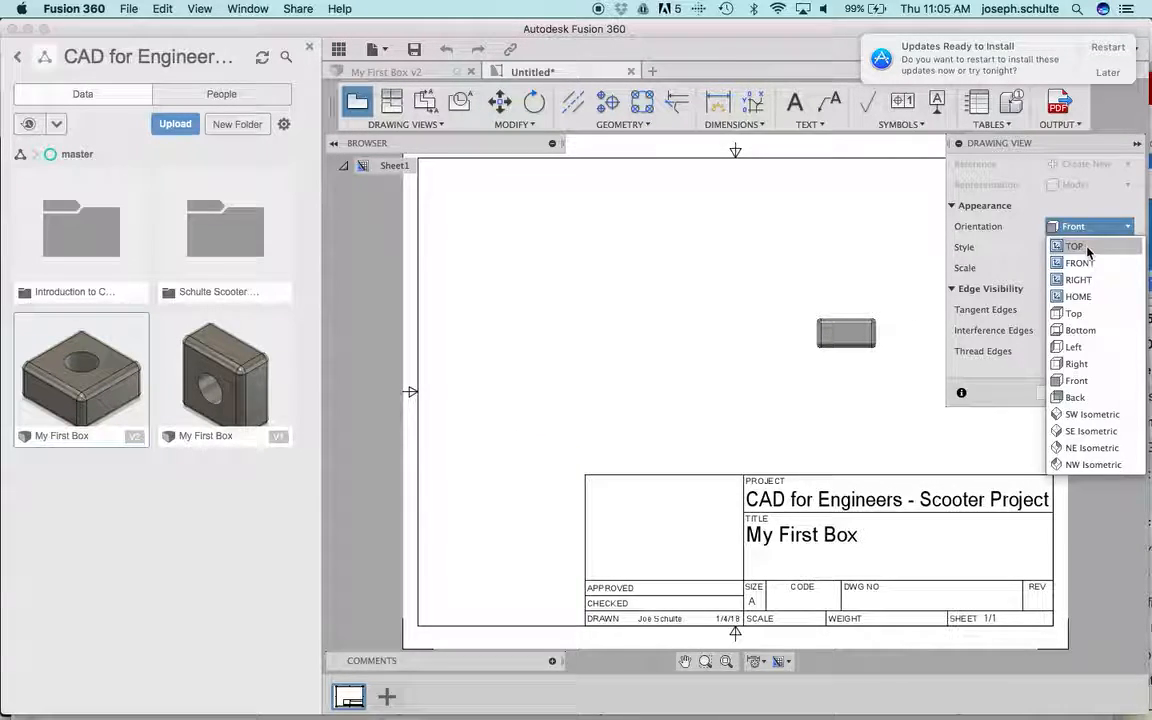
click(1075, 246)
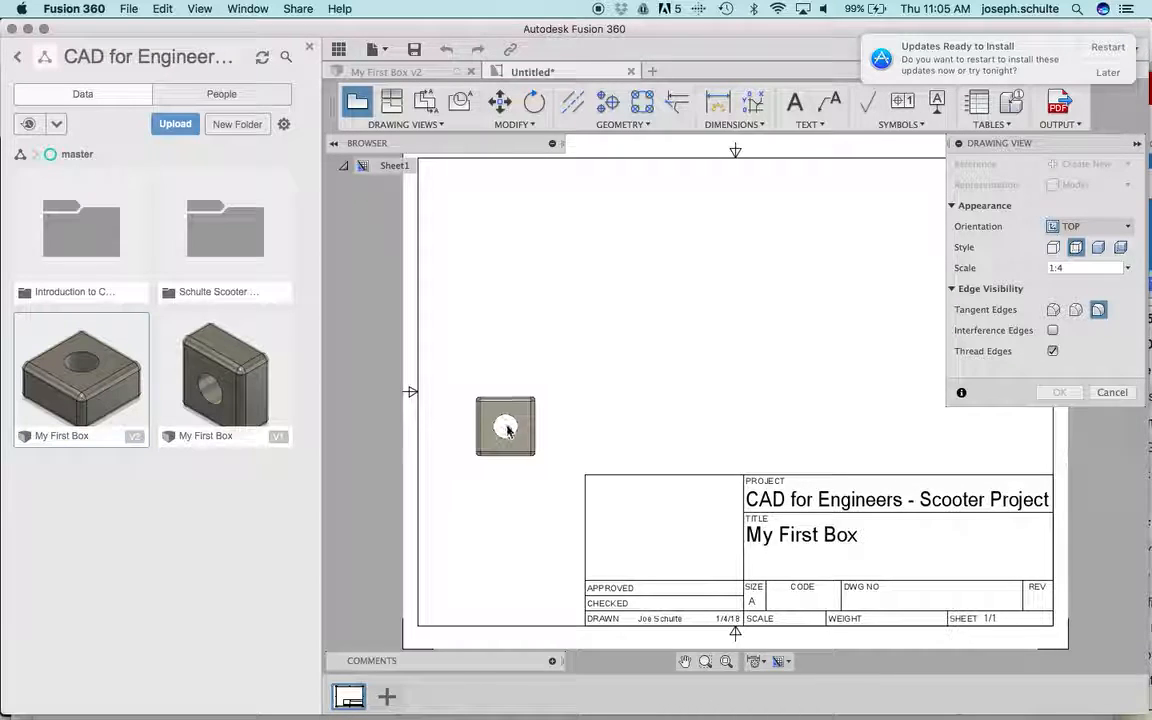
click(1125, 270)
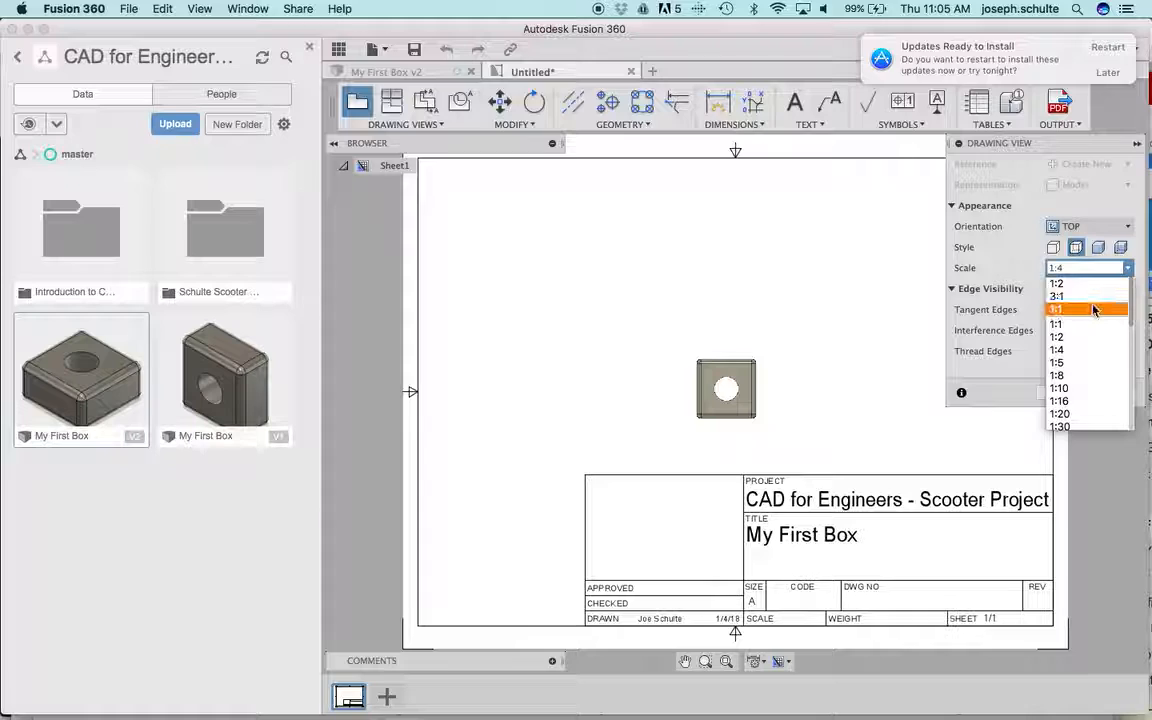
click(1084, 285)
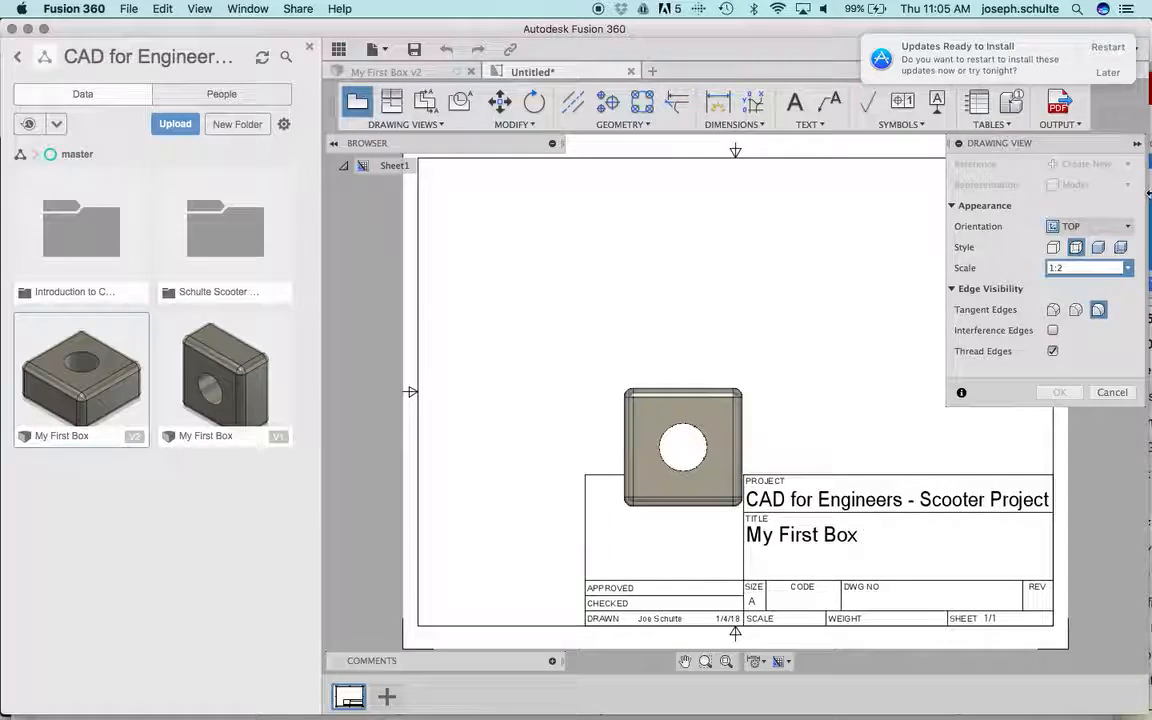
Step: Try the base view at 1:1 scale and return it to 1:2
click(1127, 270)
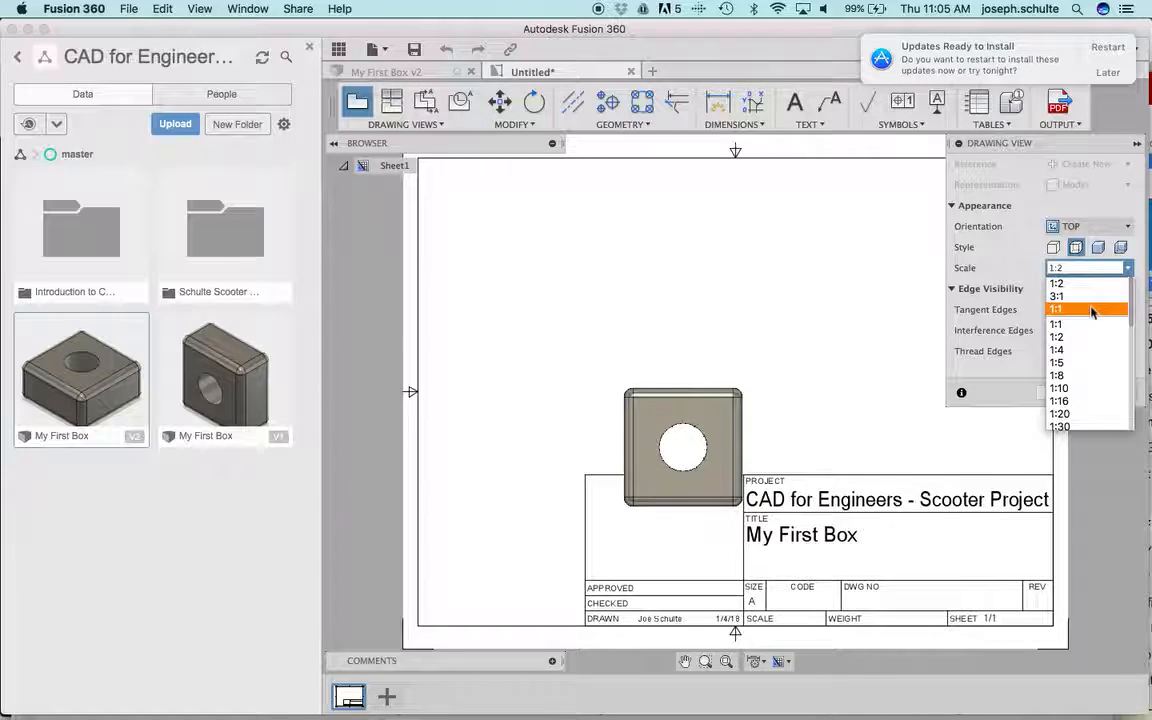
click(1095, 309)
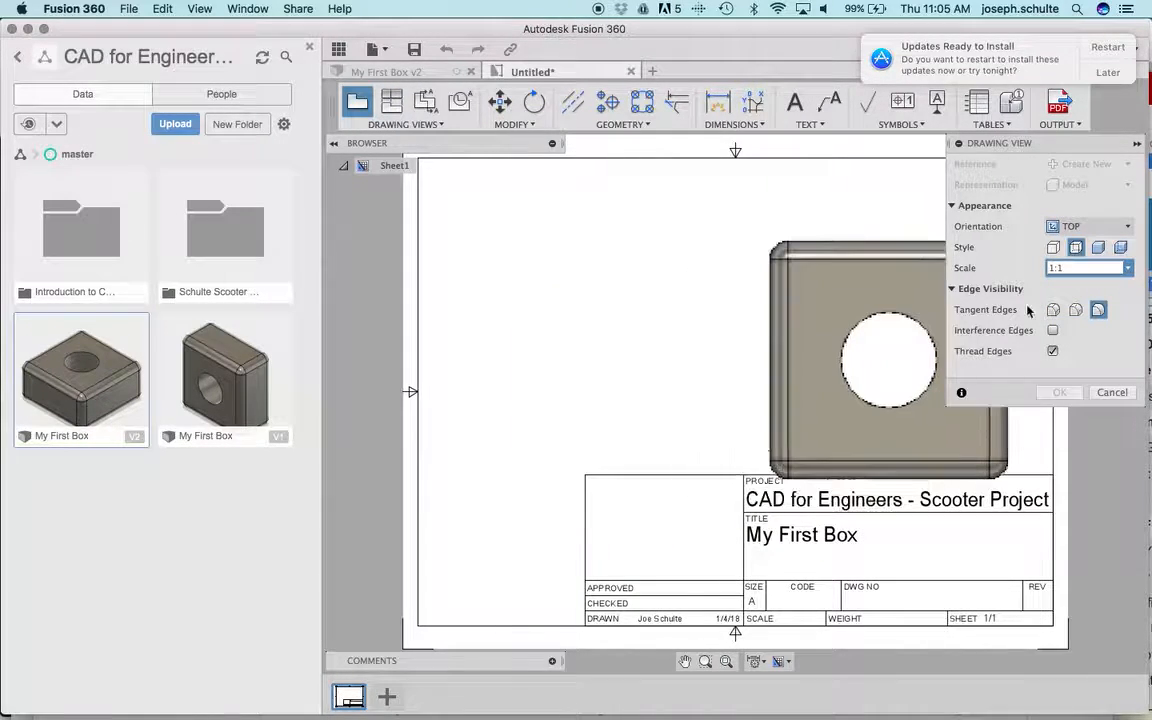
click(1129, 268)
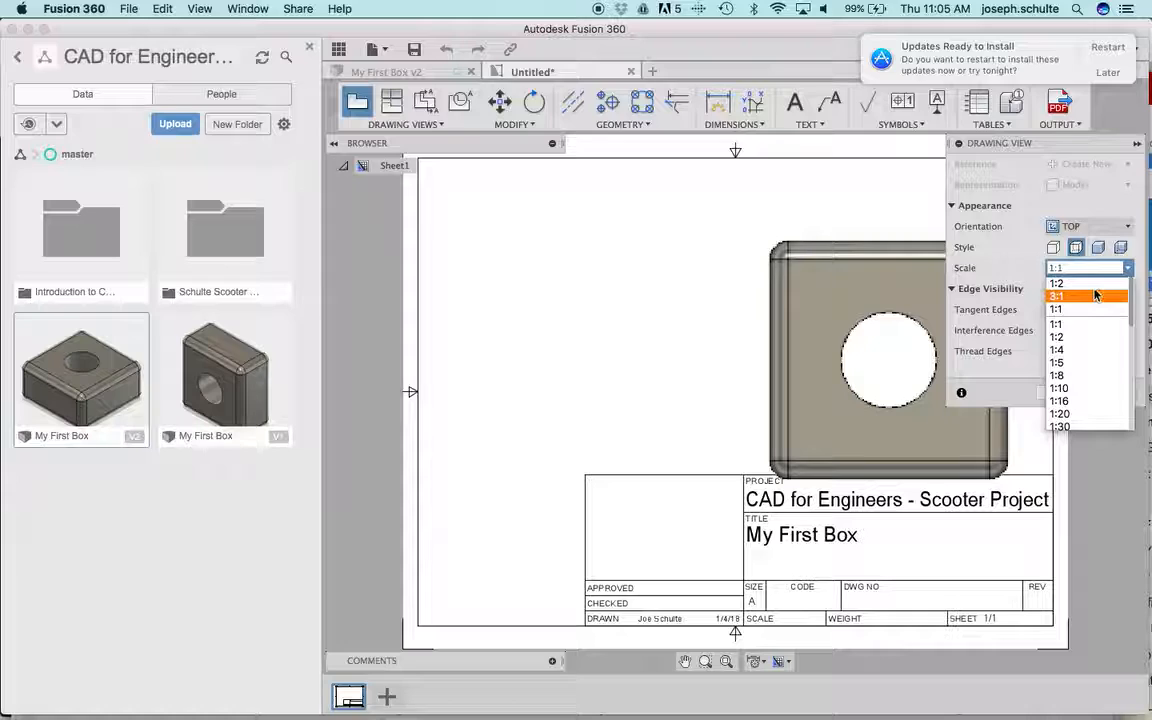
click(1090, 284)
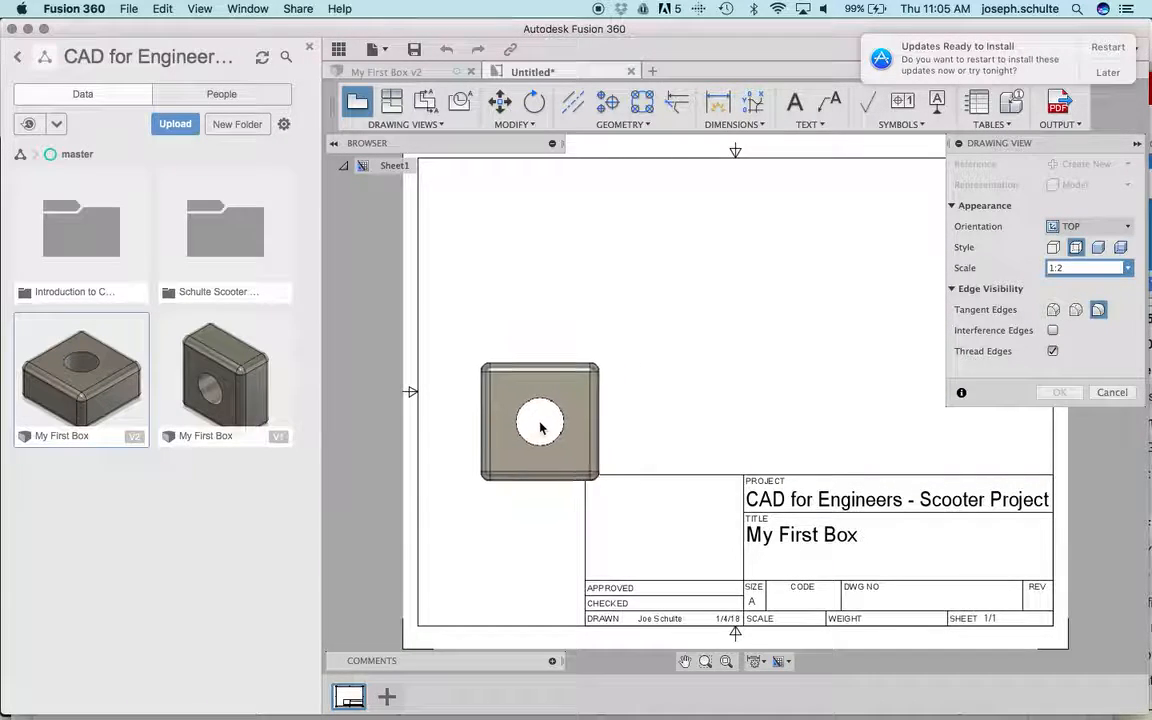
Step: Place the top view of the box on the sheet's left side, above the title block's level
click(555, 415)
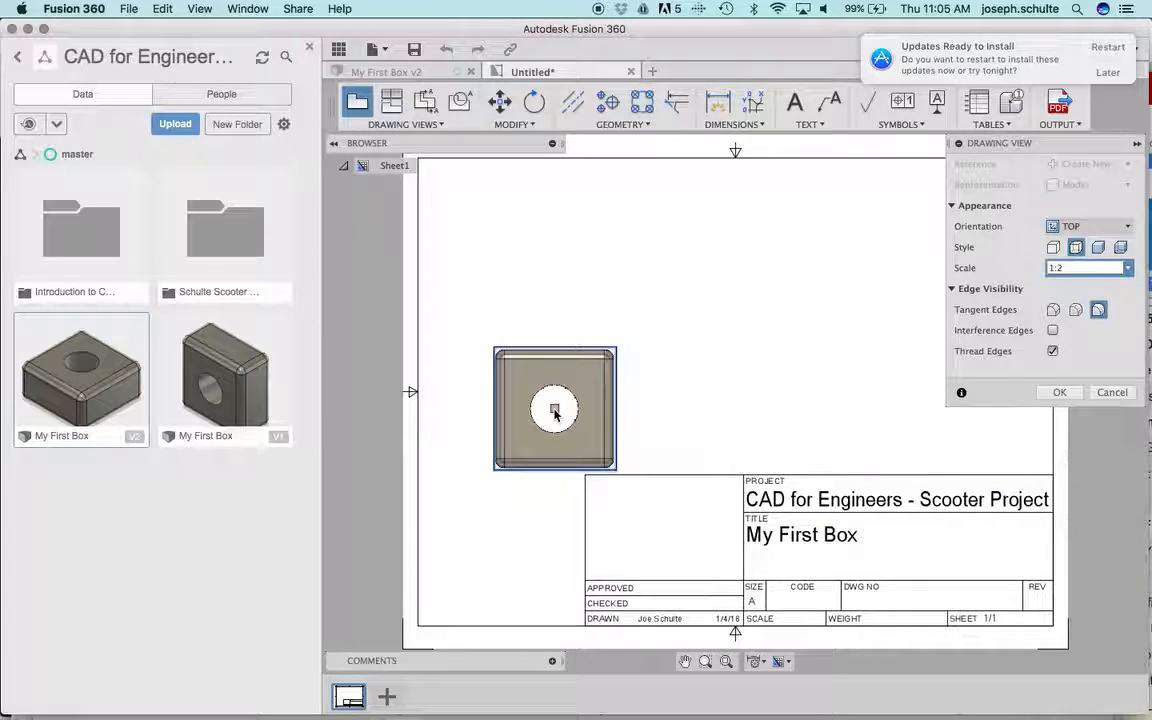
click(1072, 398)
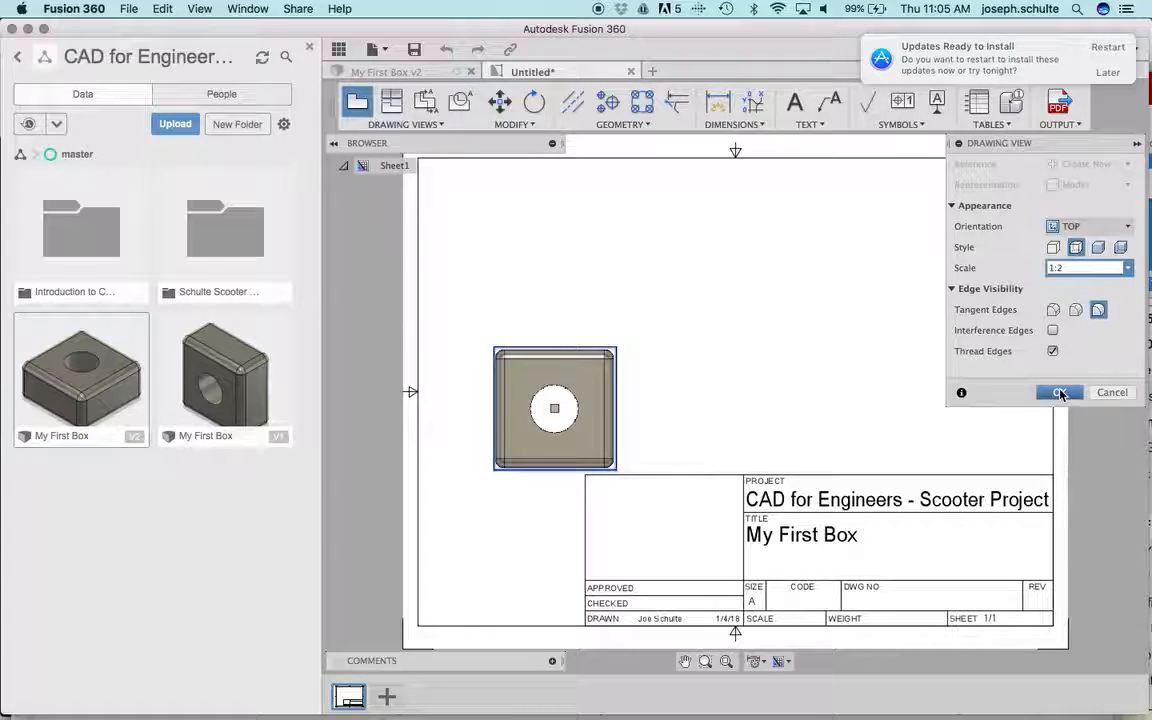
click(1060, 393)
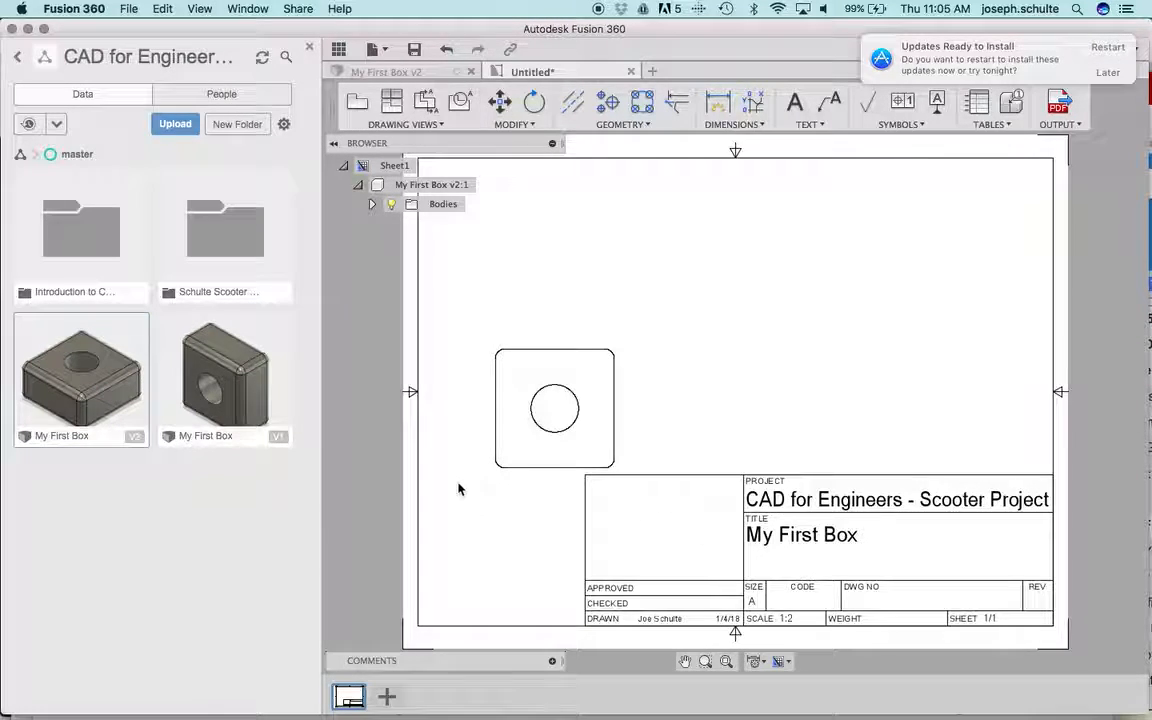
Step: Hide the sheet's title block and look through the sheet size options
click(781, 663)
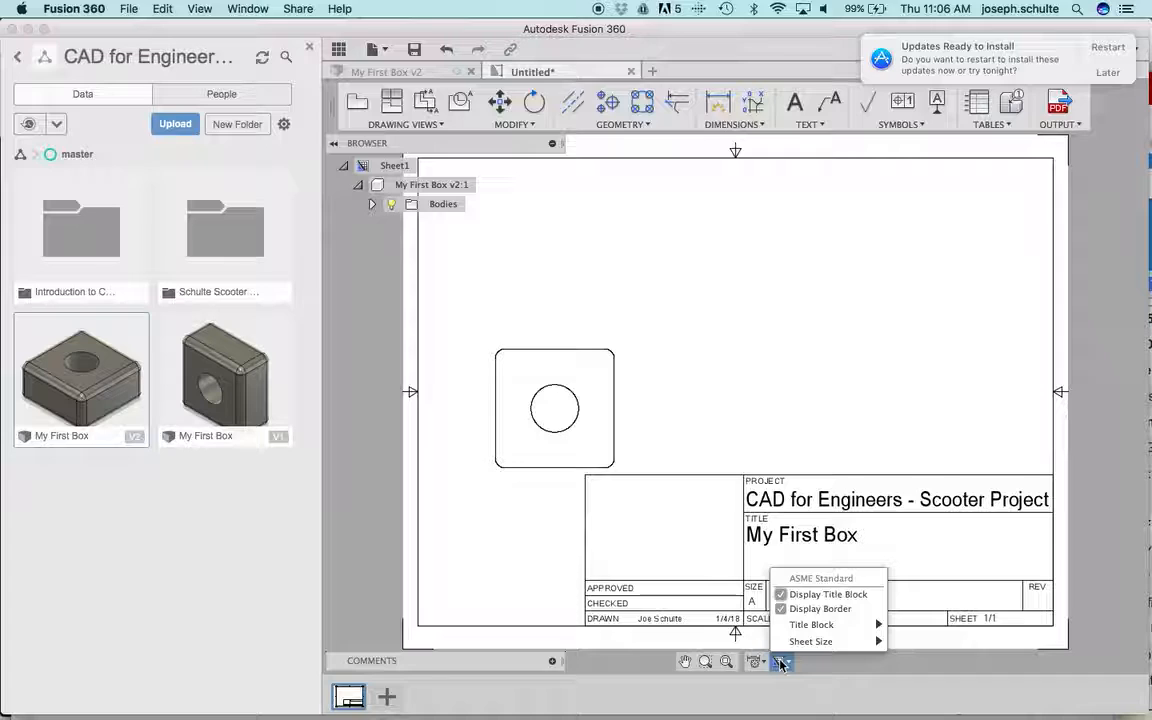
click(781, 598)
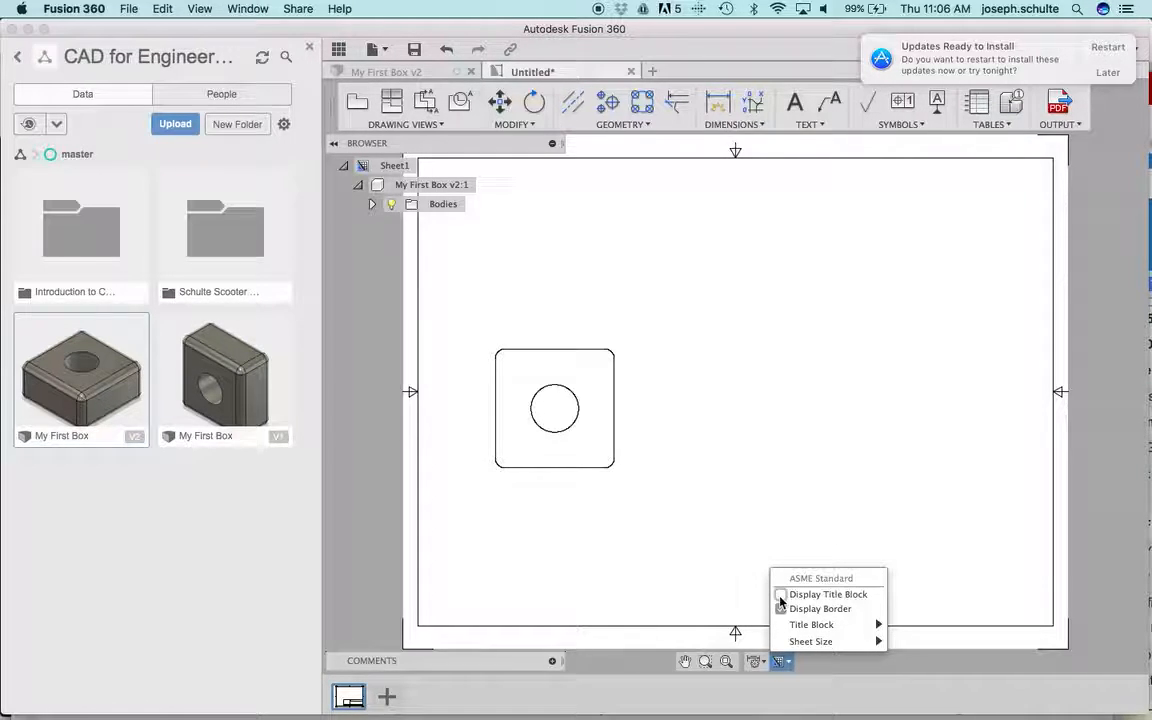
mouse_move(805, 642)
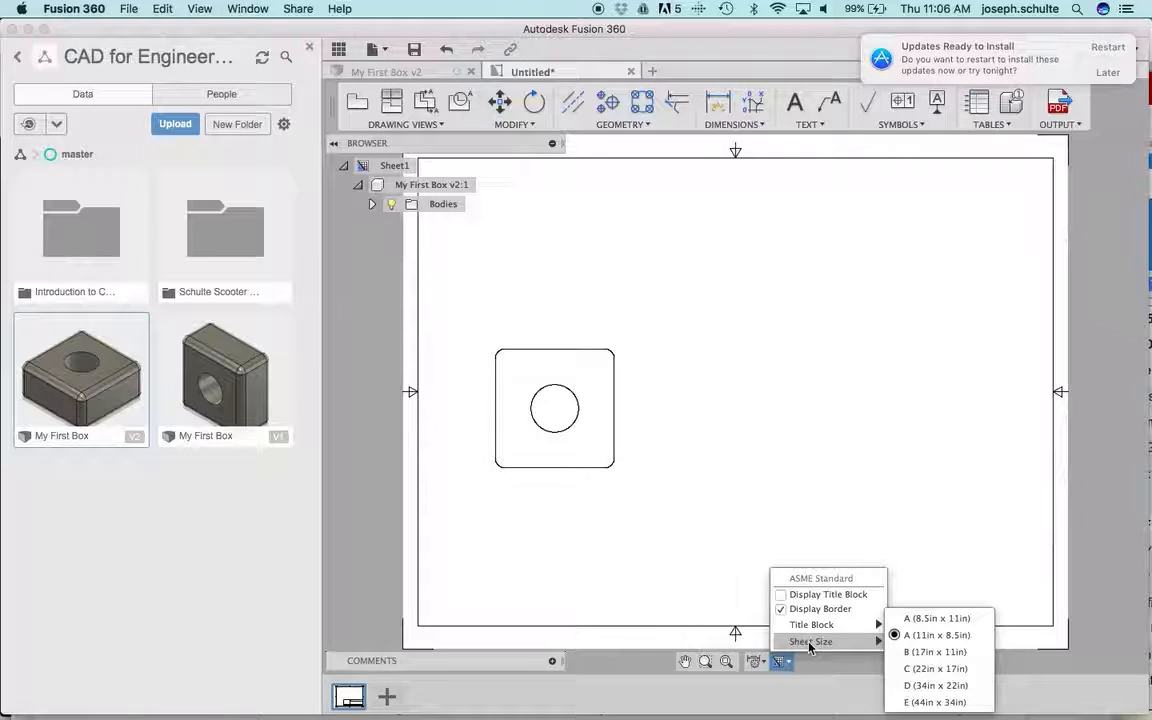
click(727, 578)
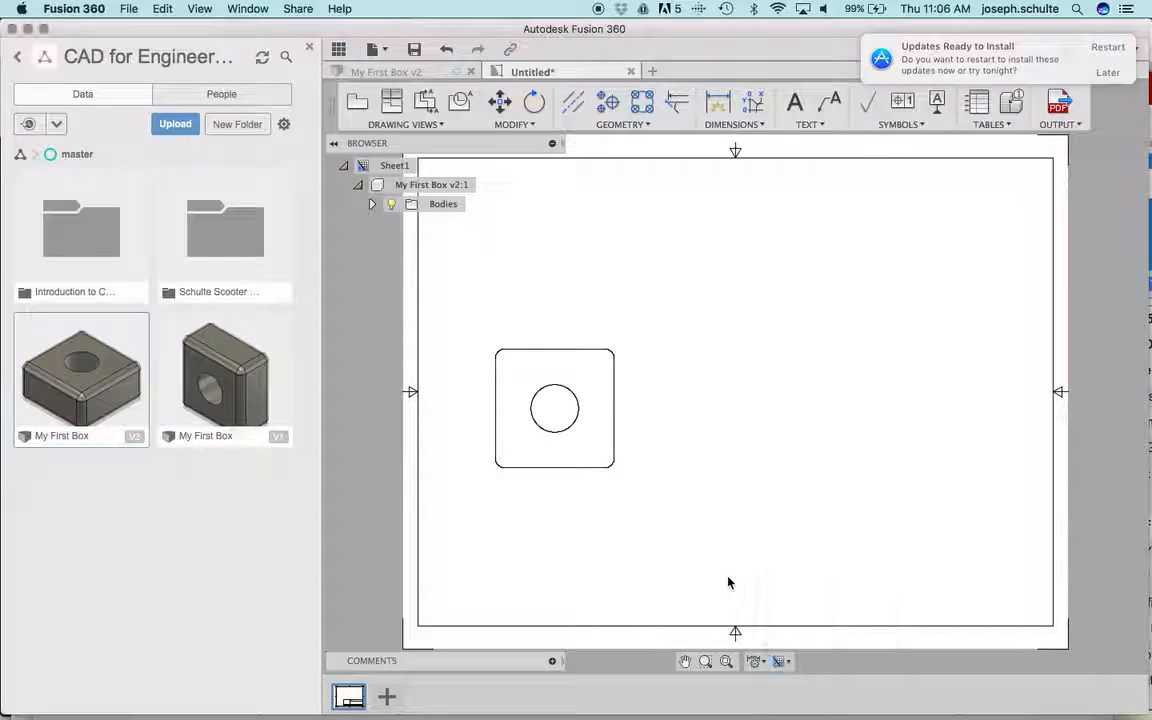
Step: Set the drawing's angular dimension precision to 0.123
click(757, 662)
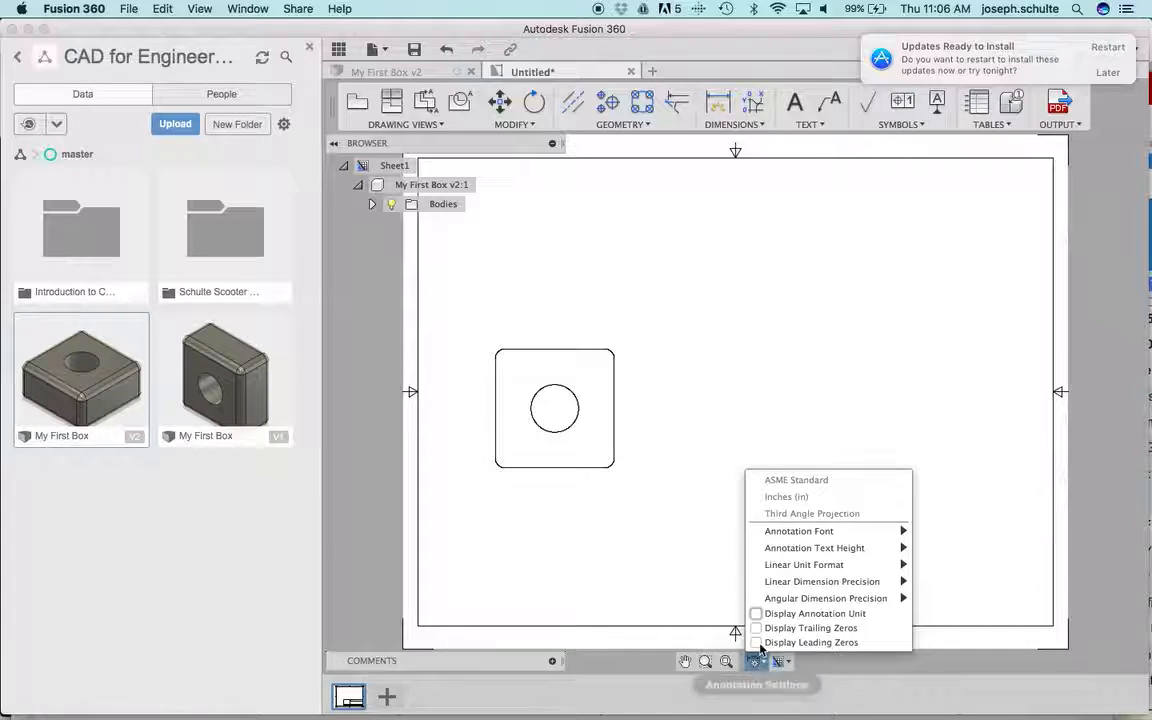
mouse_move(820, 582)
mouse_move(876, 597)
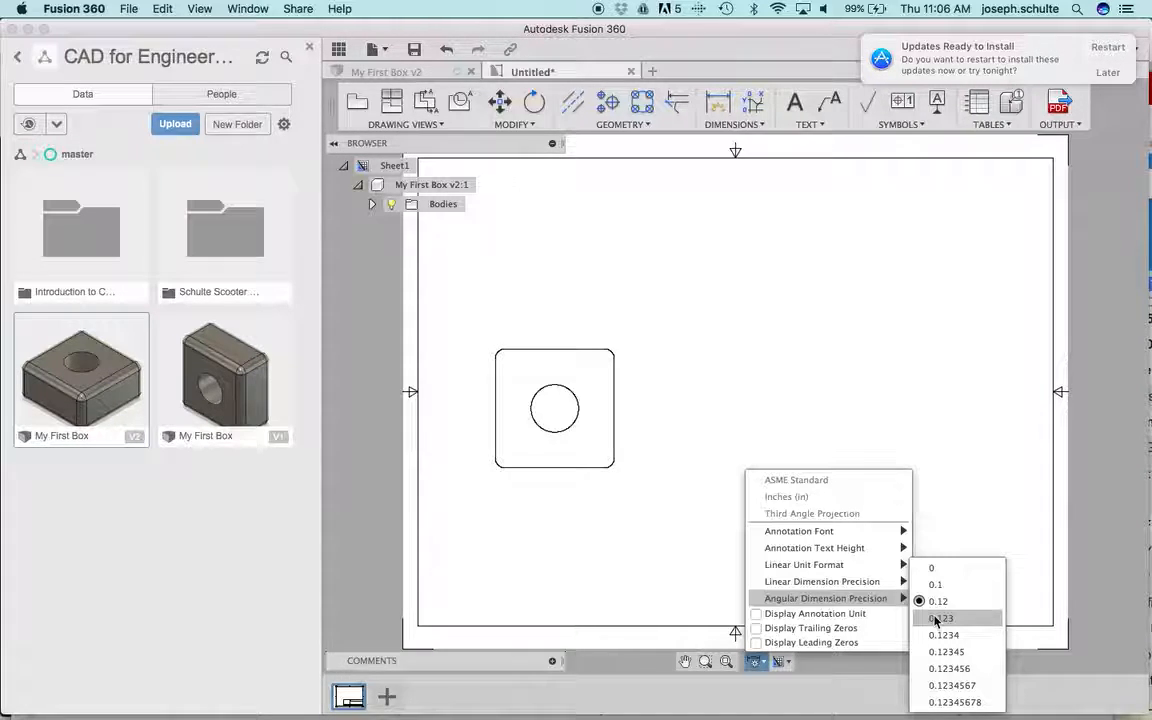
click(935, 619)
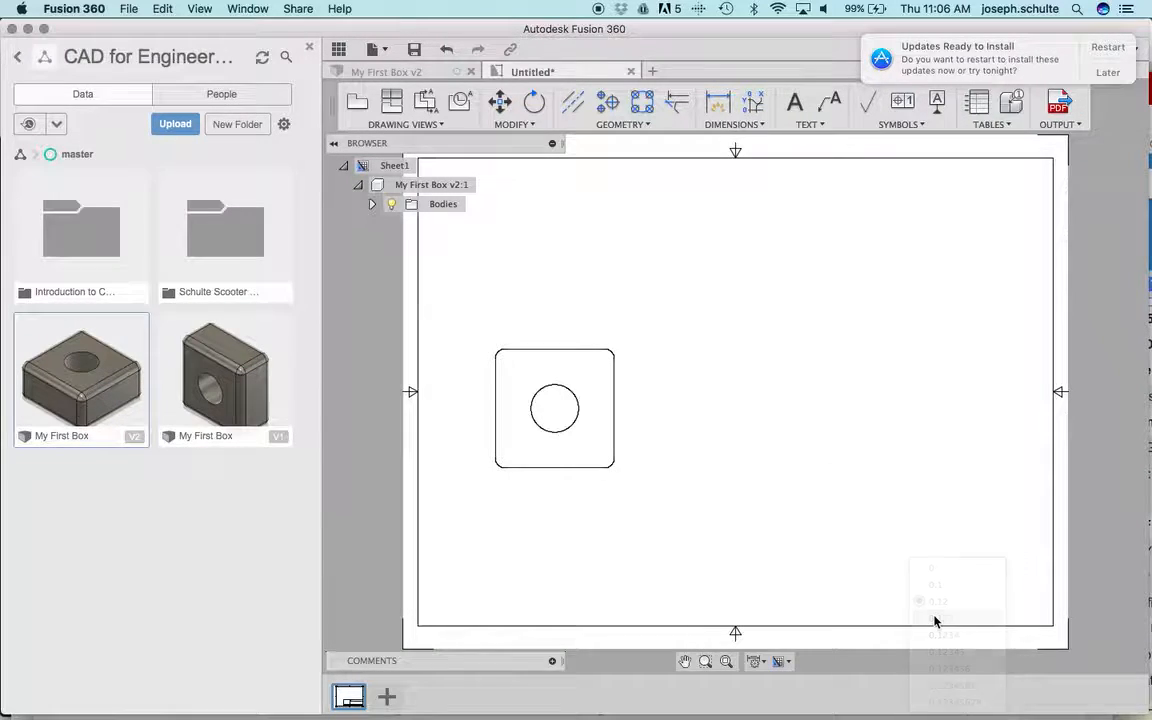
Step: Turn on the display of trailing zeros in the drawing's annotation settings
click(752, 662)
mouse_move(781, 581)
mouse_move(783, 549)
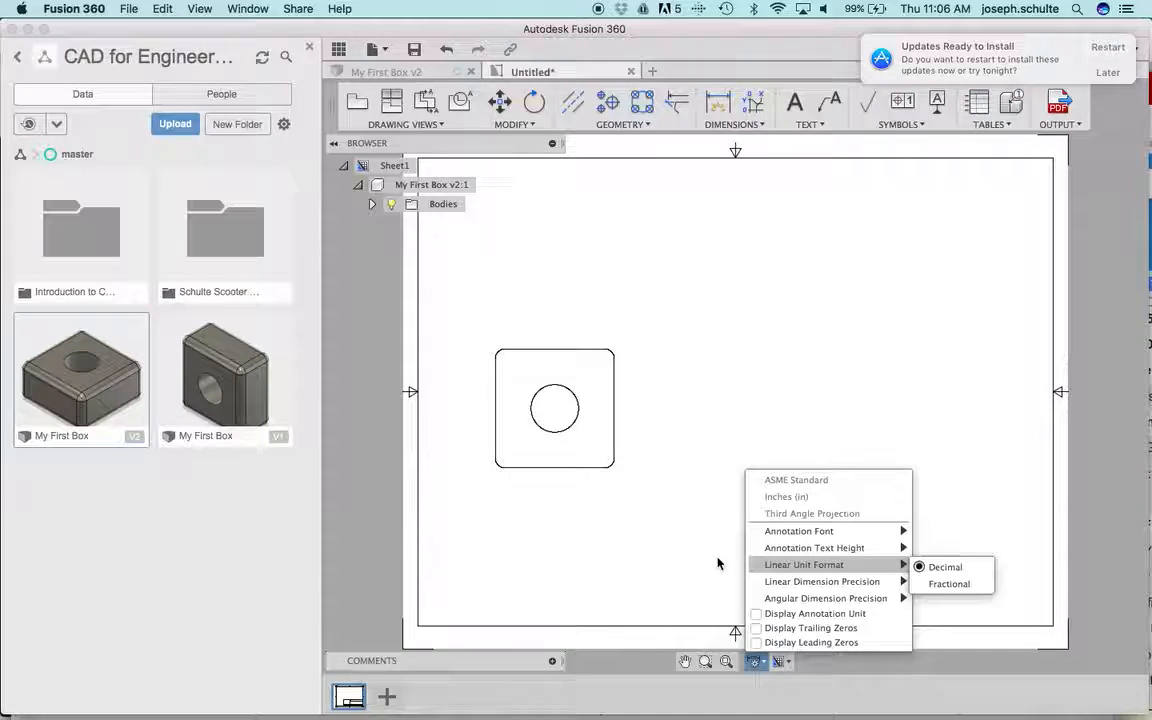
click(757, 629)
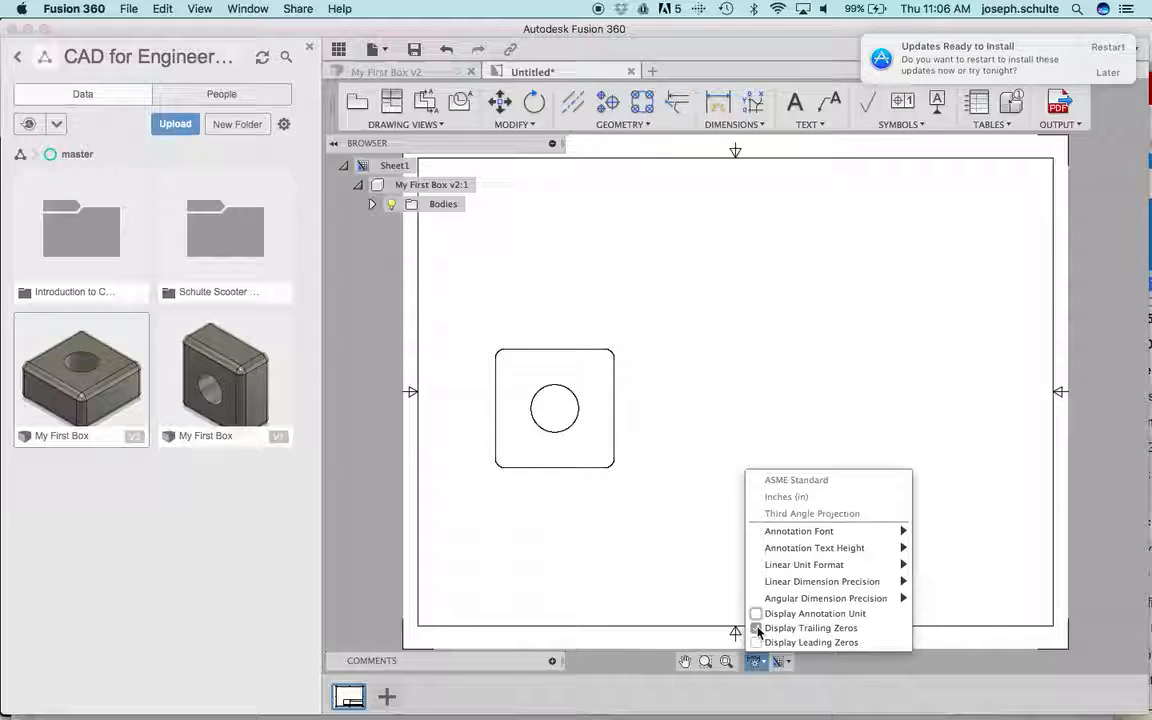
click(736, 616)
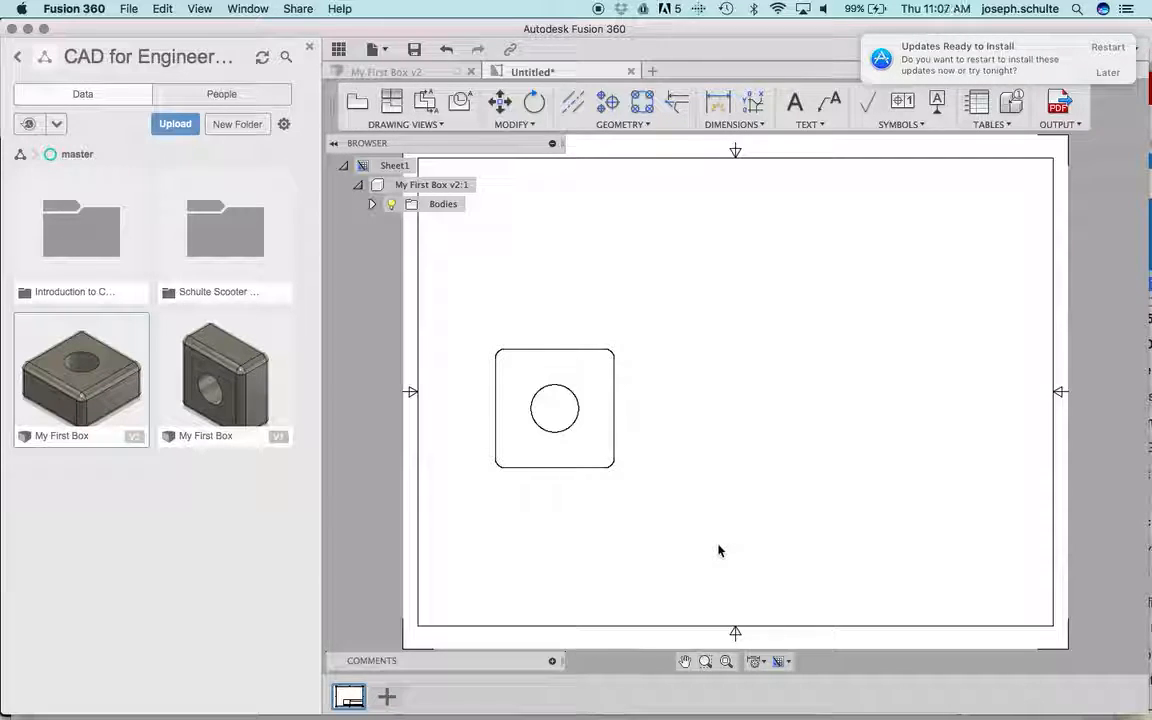
Step: Insert an empty table with its lower-right corner at the lower-right corner of the sheet border
click(1000, 128)
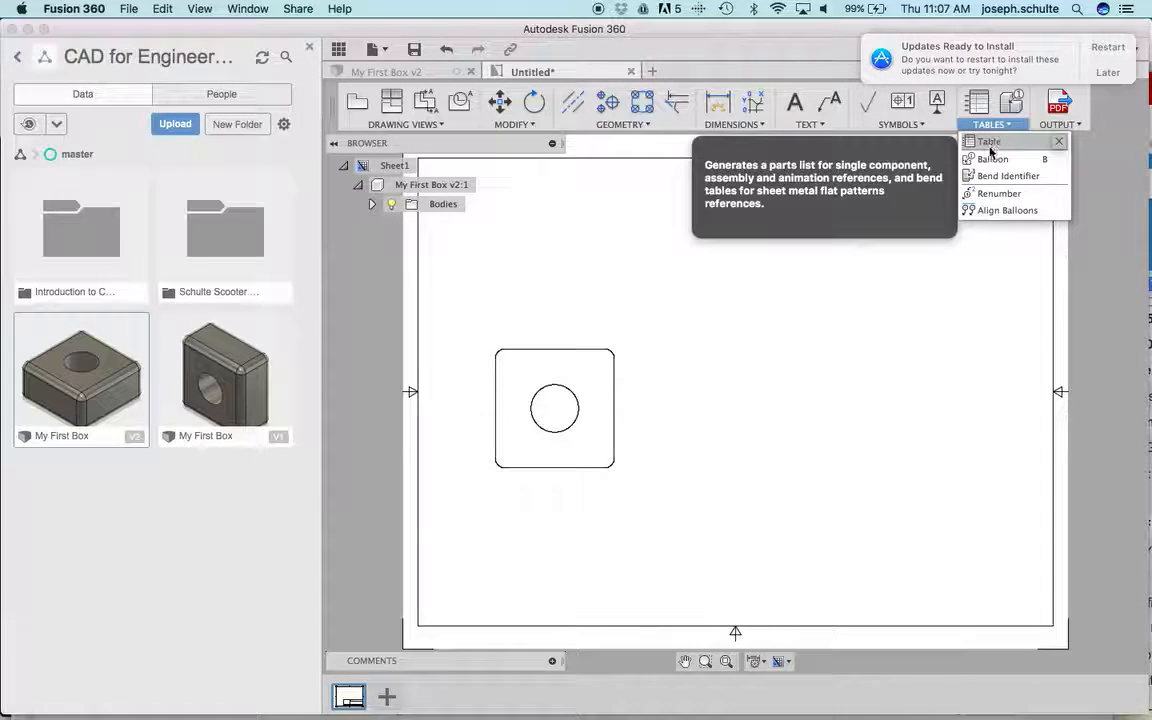
click(990, 150)
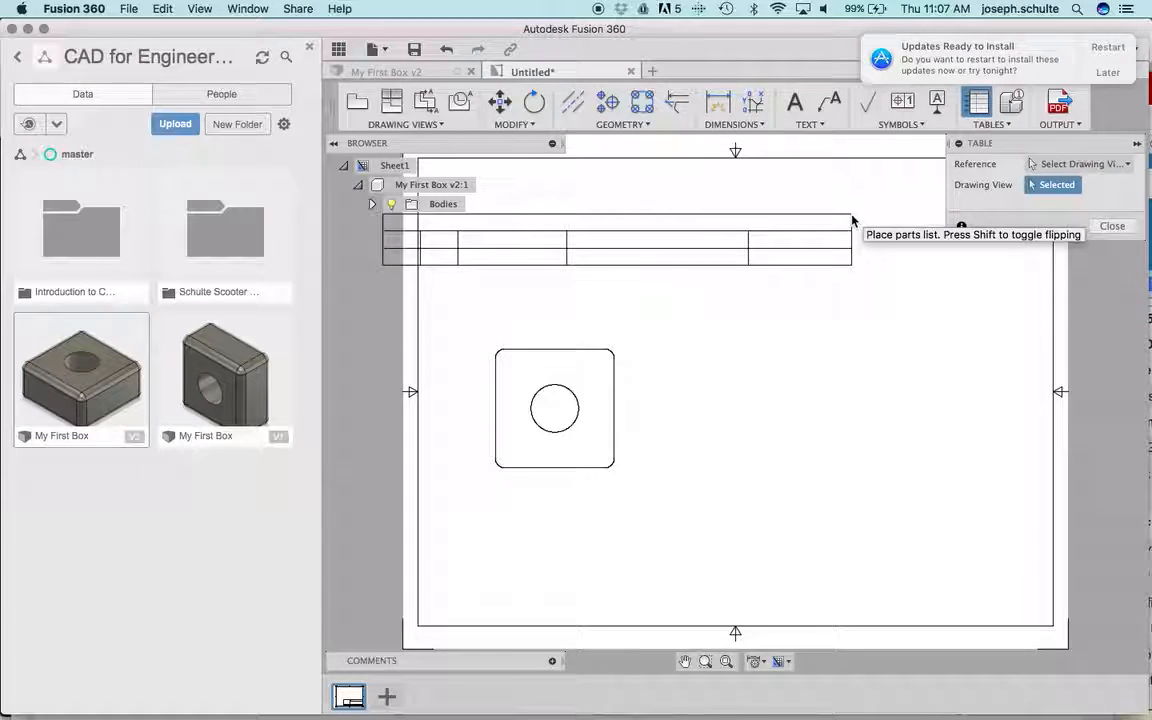
click(493, 245)
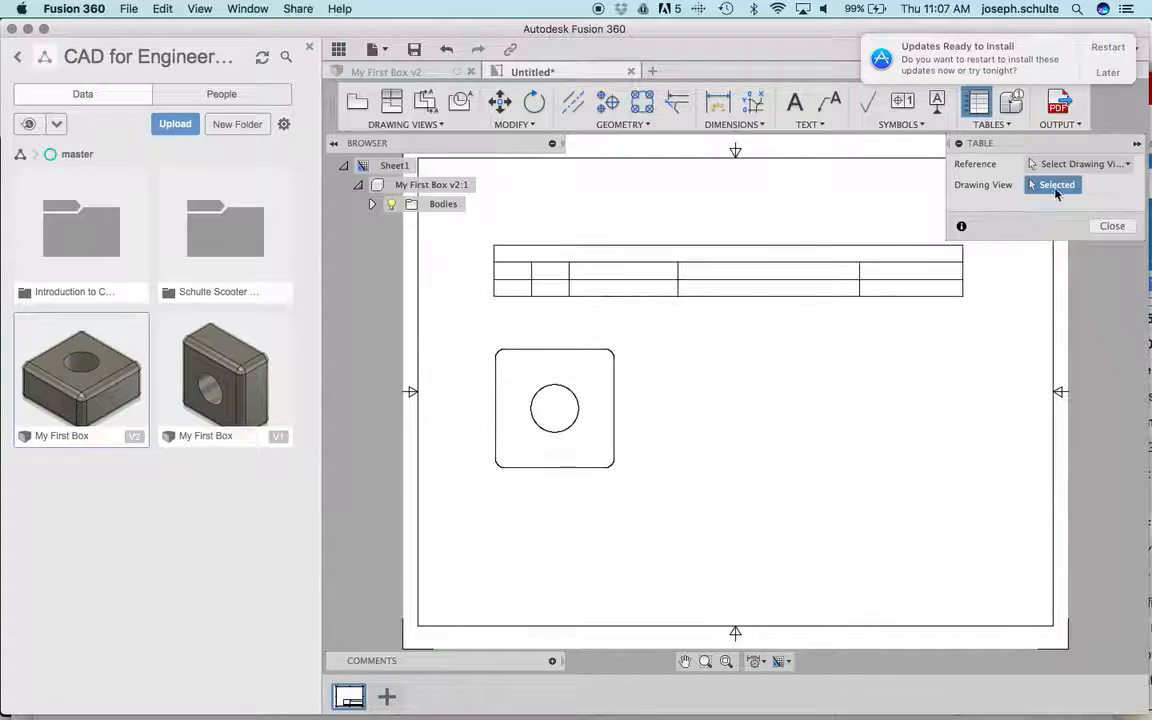
click(1078, 164)
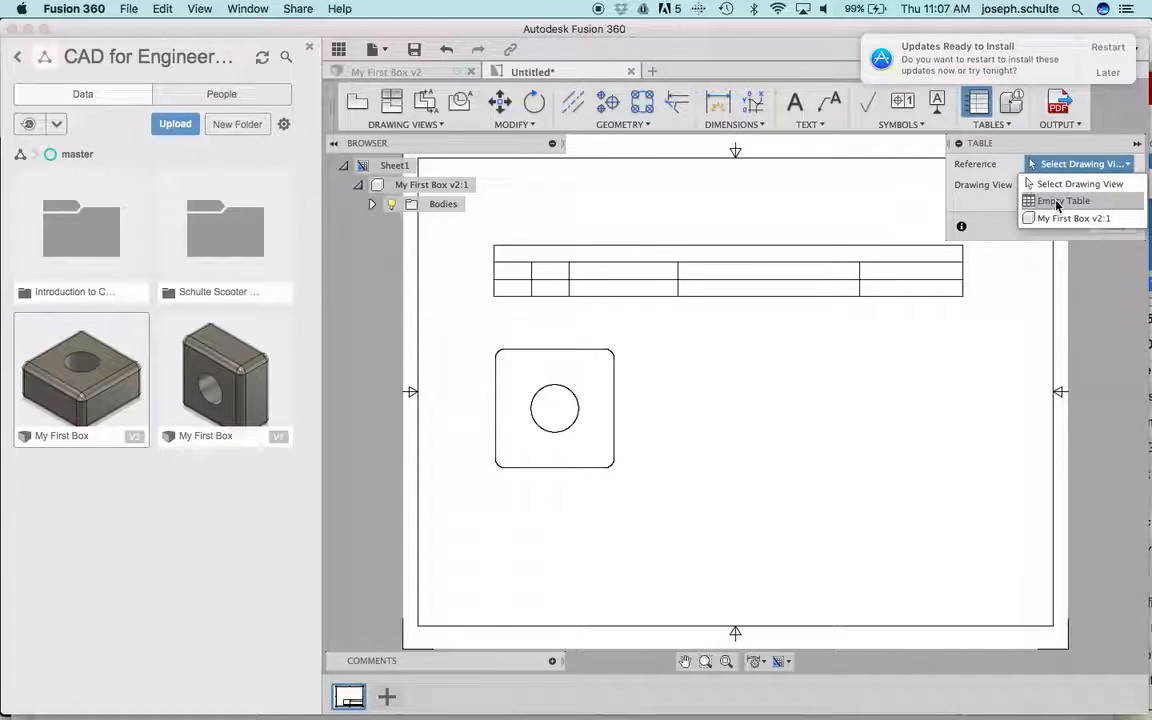
click(1057, 203)
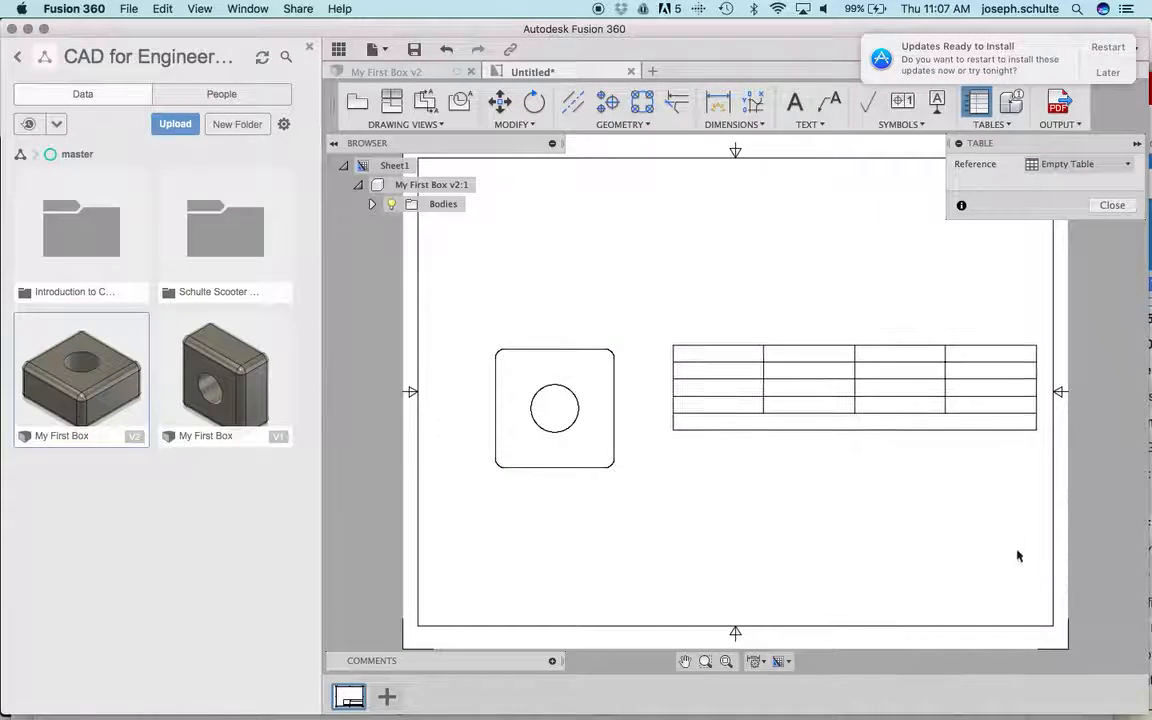
click(1052, 628)
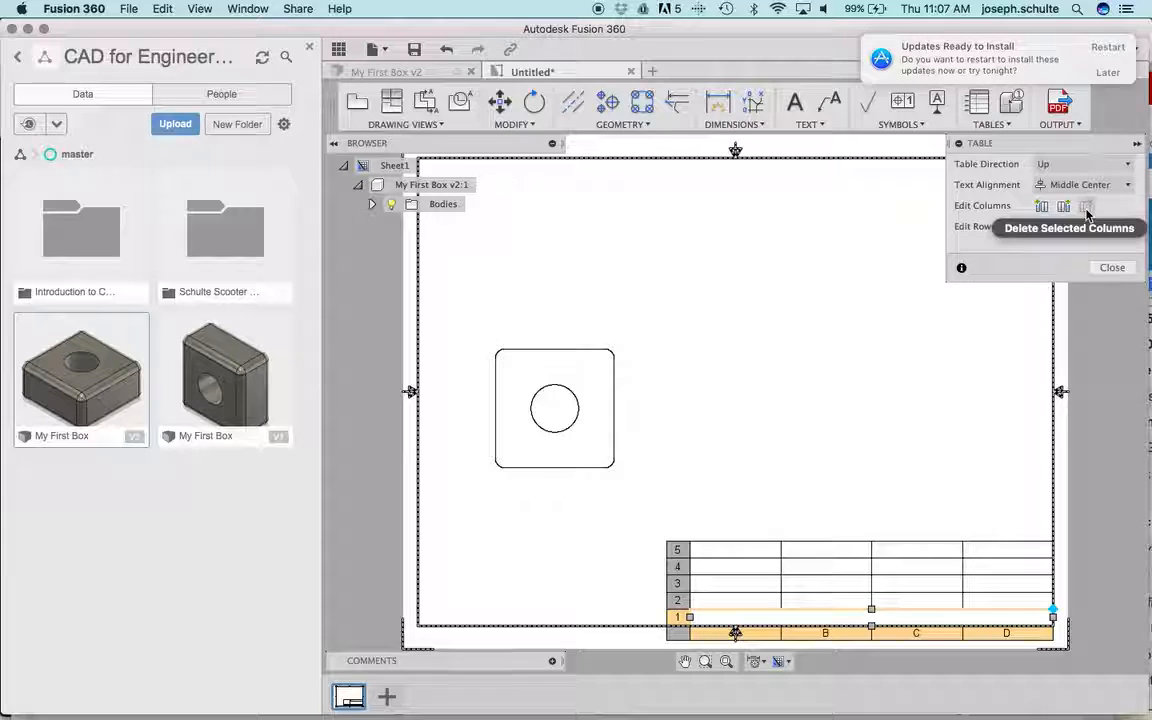
click(1110, 268)
click(779, 519)
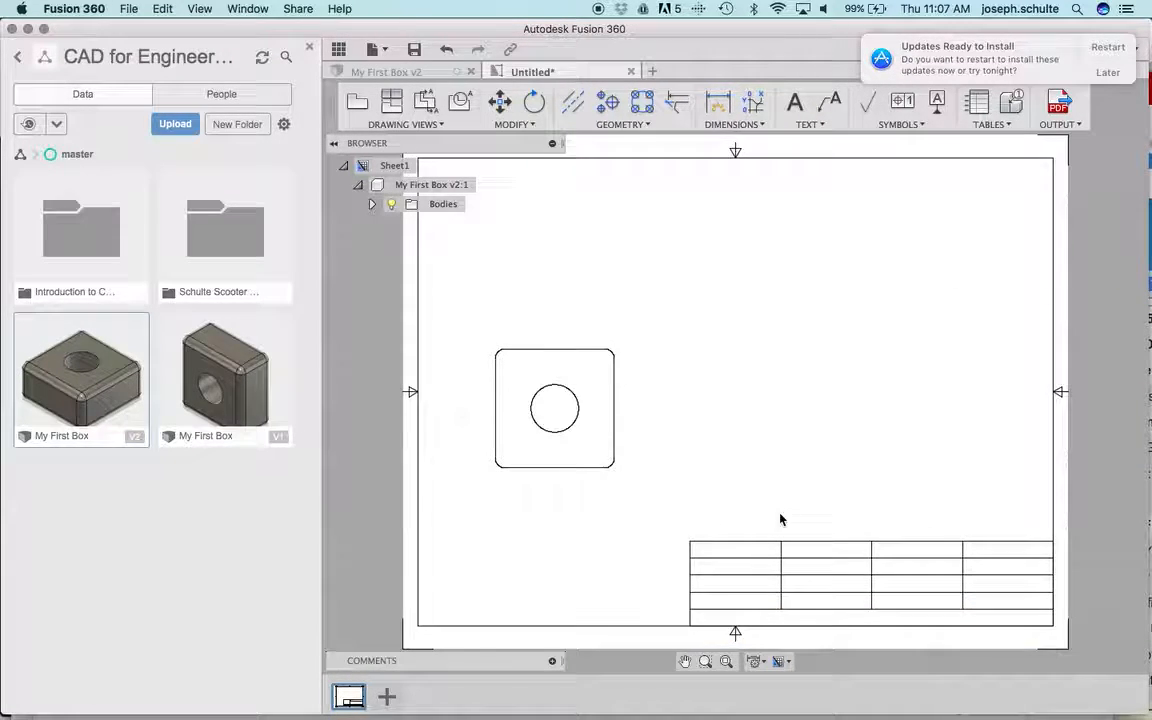
Step: Open the table's cell A5 for text editing, look over its text settings and close the editor
double_click(731, 551)
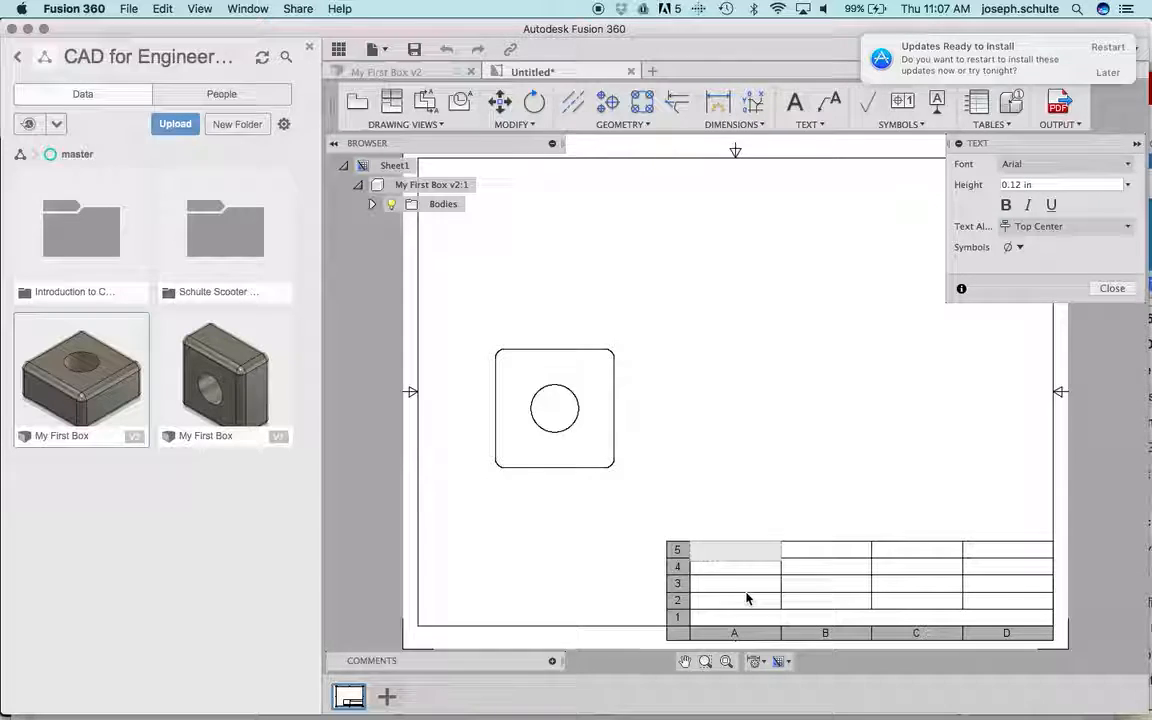
click(1097, 294)
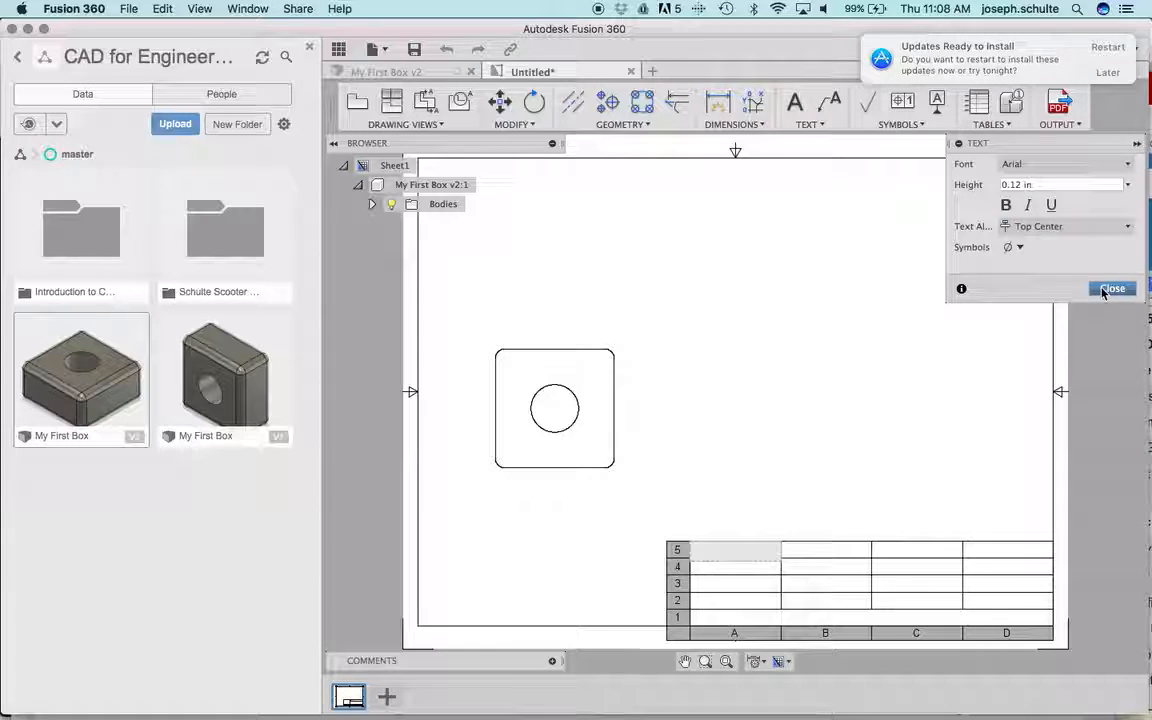